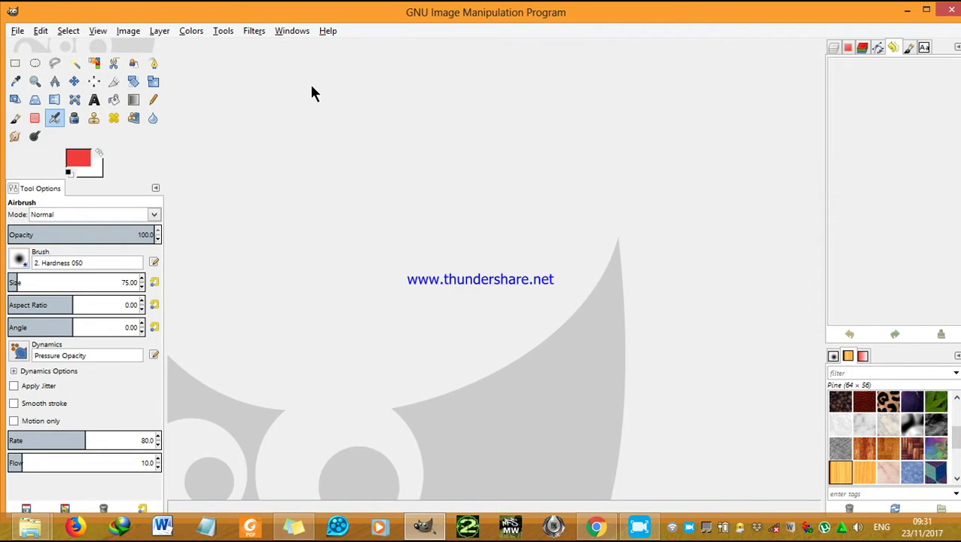
Step: Create a new blank 720×730 px image
{"action": "left_click", "coordinate": [18, 32]}
{"action": "left_click", "coordinate": [41, 31]}
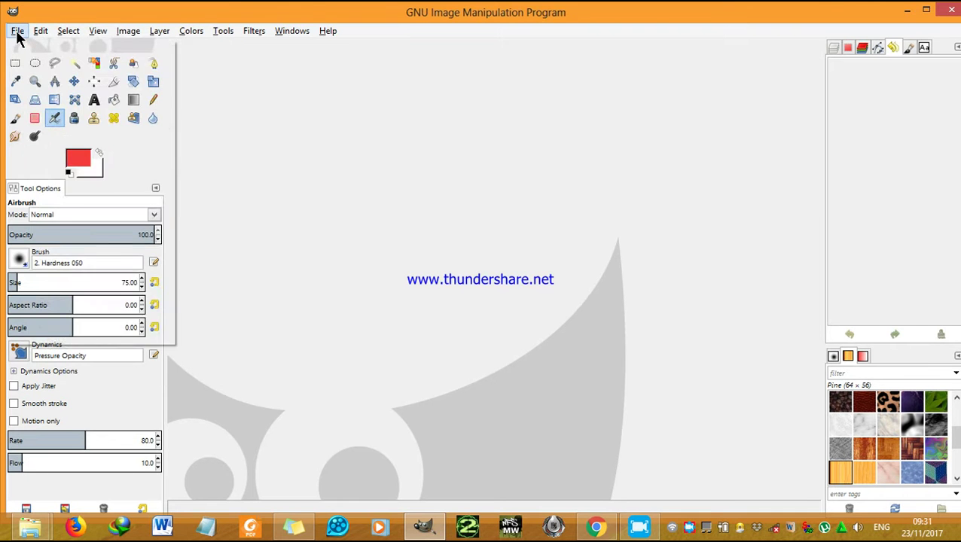
{"action": "left_click", "coordinate": [33, 49]}
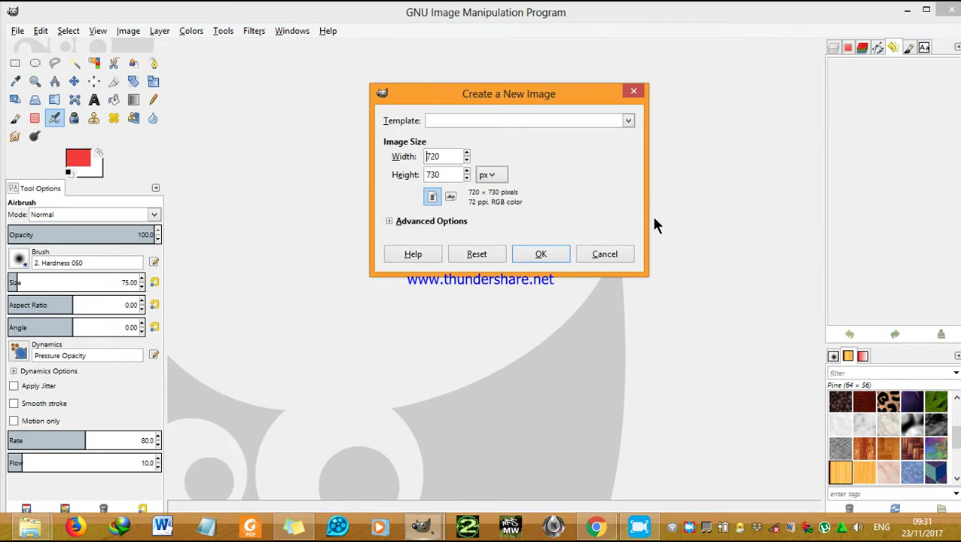
{"action": "left_click", "coordinate": [542, 255]}
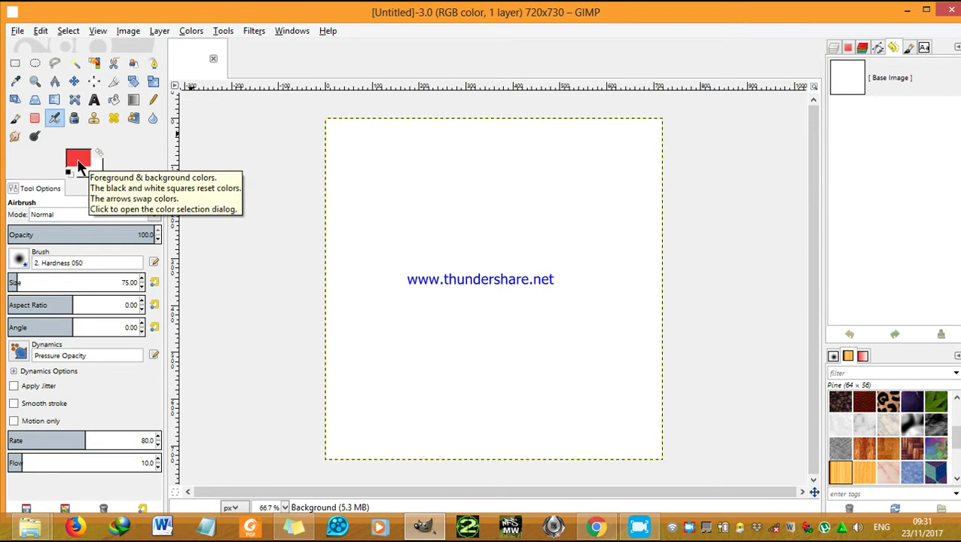
Step: Set the foreground colour to red dc3950 and fill the whole canvas with it
{"action": "left_click", "coordinate": [78, 161]}
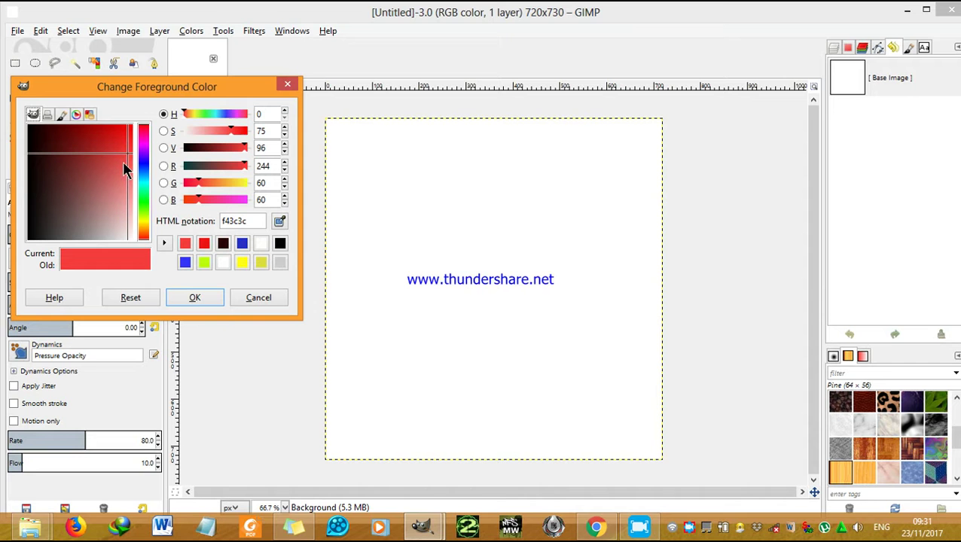
{"action": "left_click_drag", "start_coordinate": [133, 154], "coordinate": [103, 146]}
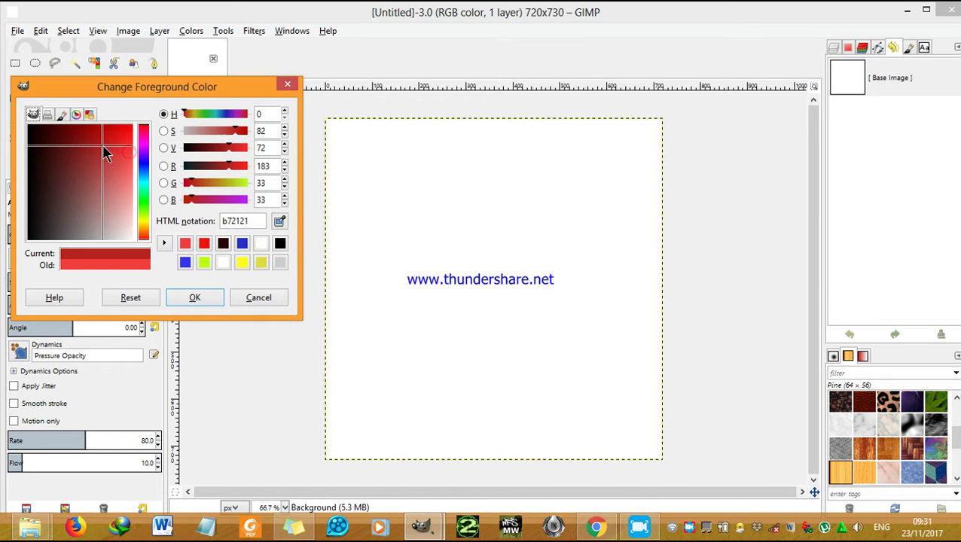
{"action": "left_click", "coordinate": [144, 146]}
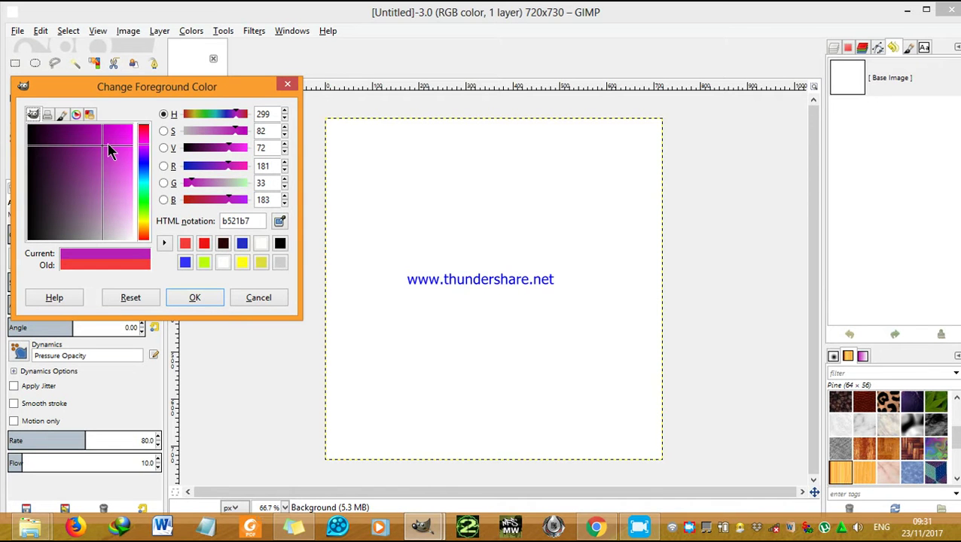
{"action": "left_click_drag", "start_coordinate": [110, 150], "coordinate": [88, 139]}
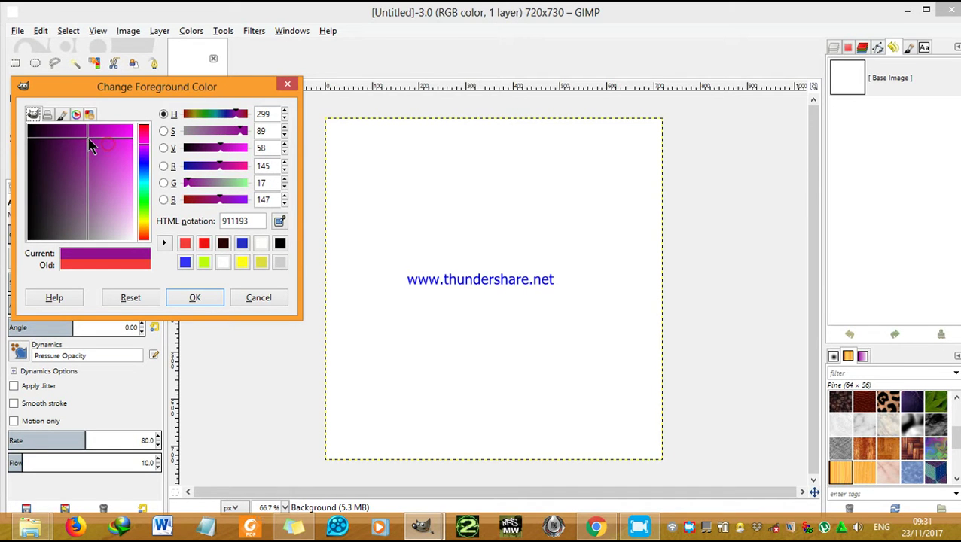
{"action": "left_click", "coordinate": [143, 129]}
{"action": "left_click_drag", "start_coordinate": [104, 143], "coordinate": [119, 161]}
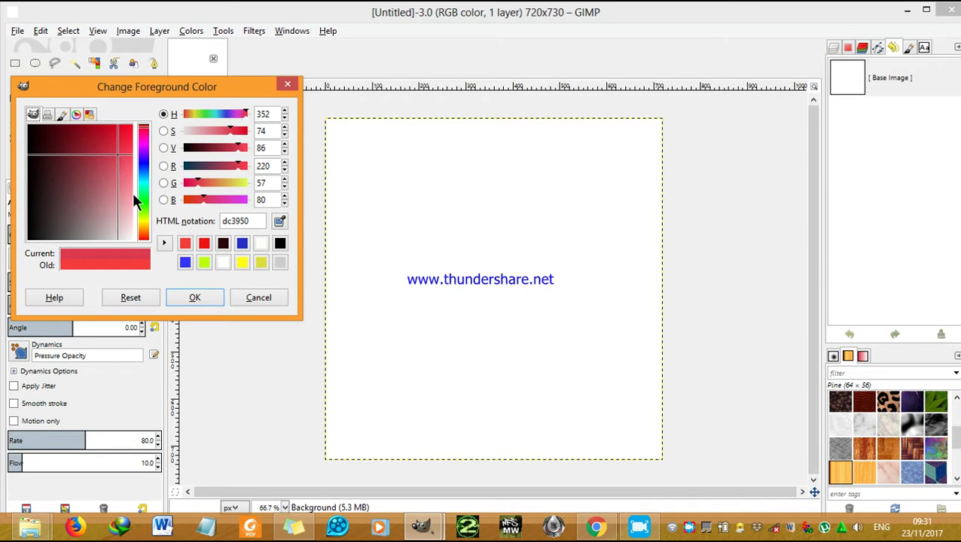
{"action": "left_click", "coordinate": [200, 296]}
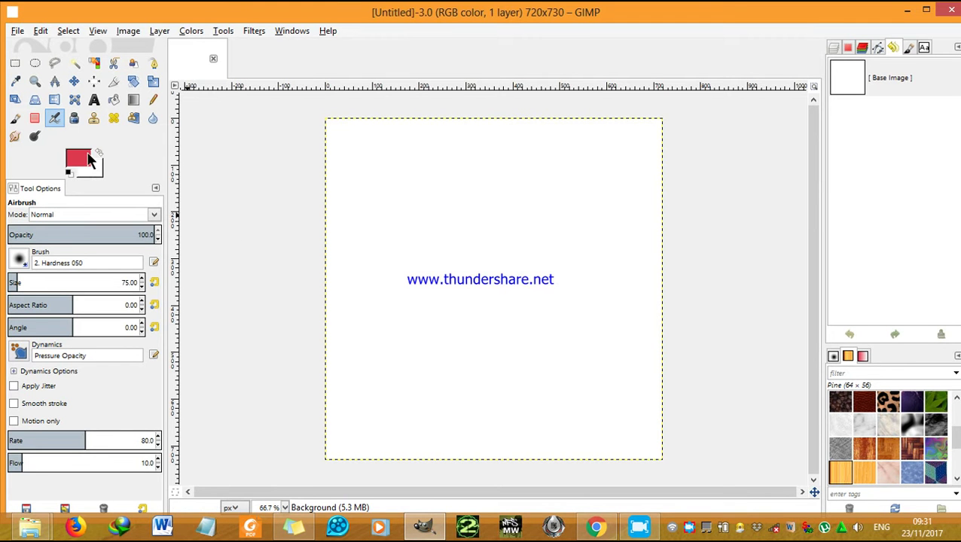
{"action": "left_click_drag", "start_coordinate": [87, 160], "coordinate": [424, 197]}
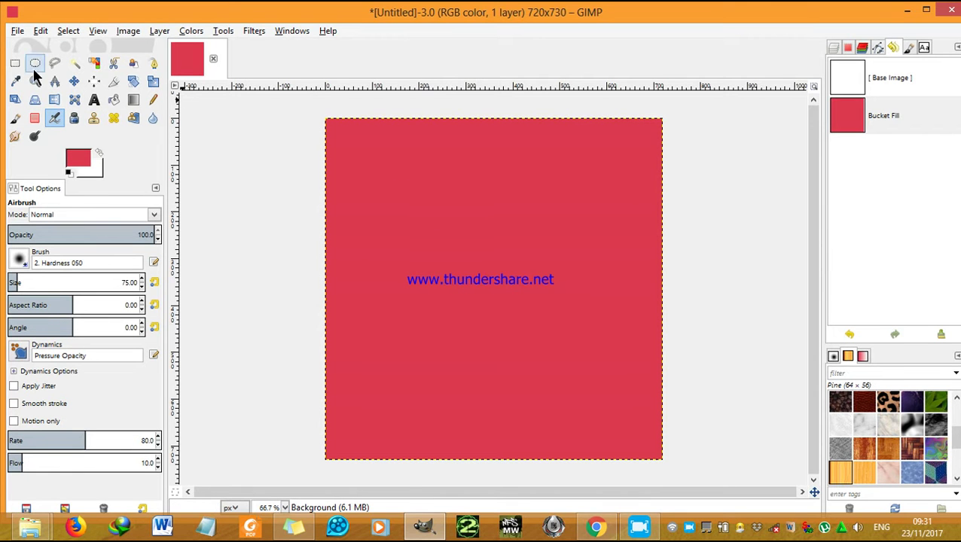
Step: Draw a large text box spanning most of the red canvas with the Text tool
{"action": "left_click", "coordinate": [94, 99]}
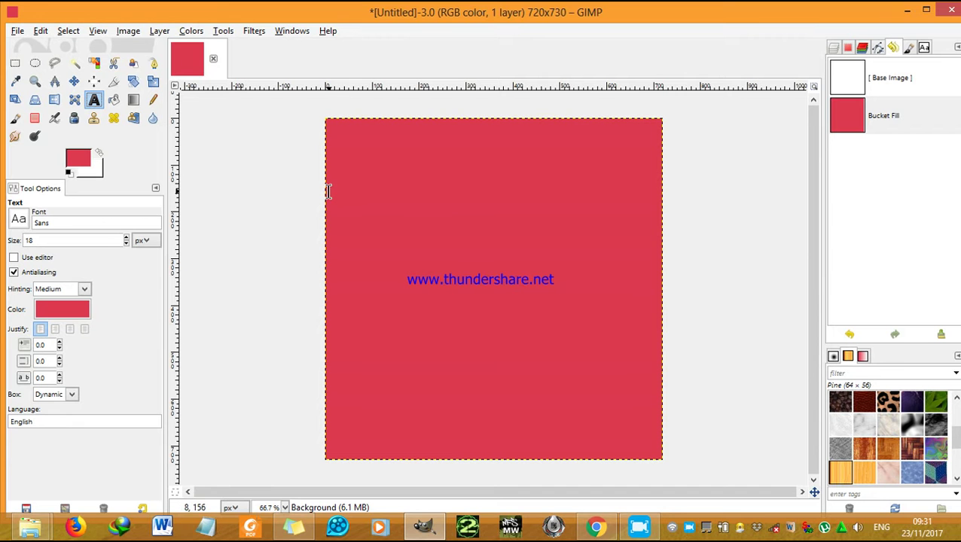
{"action": "mouse_move", "coordinate": [332, 189]}
{"action": "left_mouse_down"}
{"action": "mouse_move", "coordinate": [395, 362]}
{"action": "mouse_move", "coordinate": [639, 392]}
{"action": "left_mouse_up"}
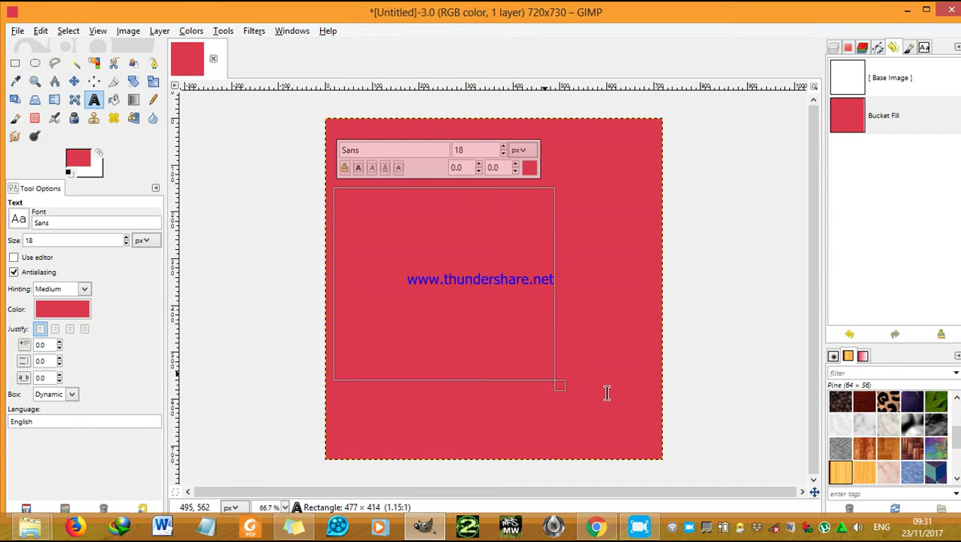
{"action": "left_click_drag", "start_coordinate": [639, 391], "coordinate": [656, 384]}
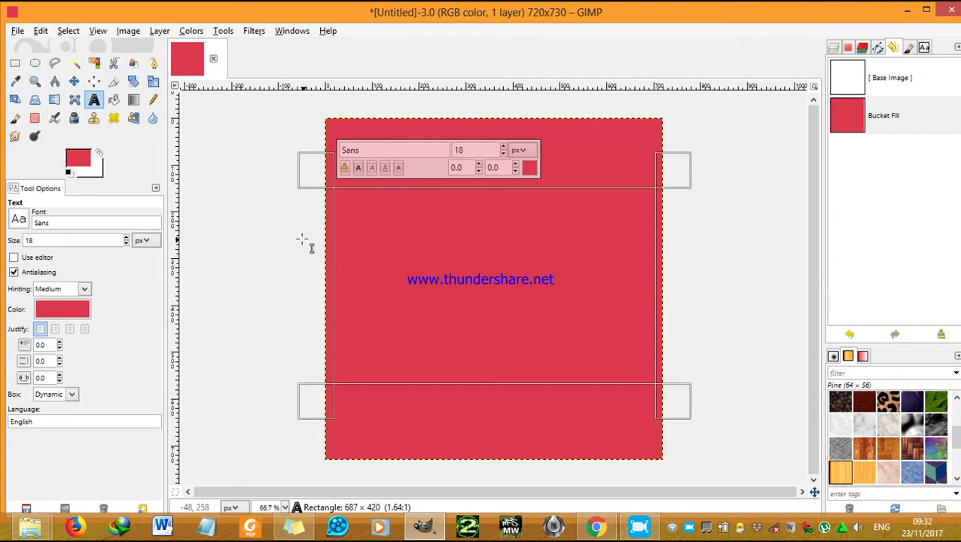
{"action": "left_click", "coordinate": [72, 310]}
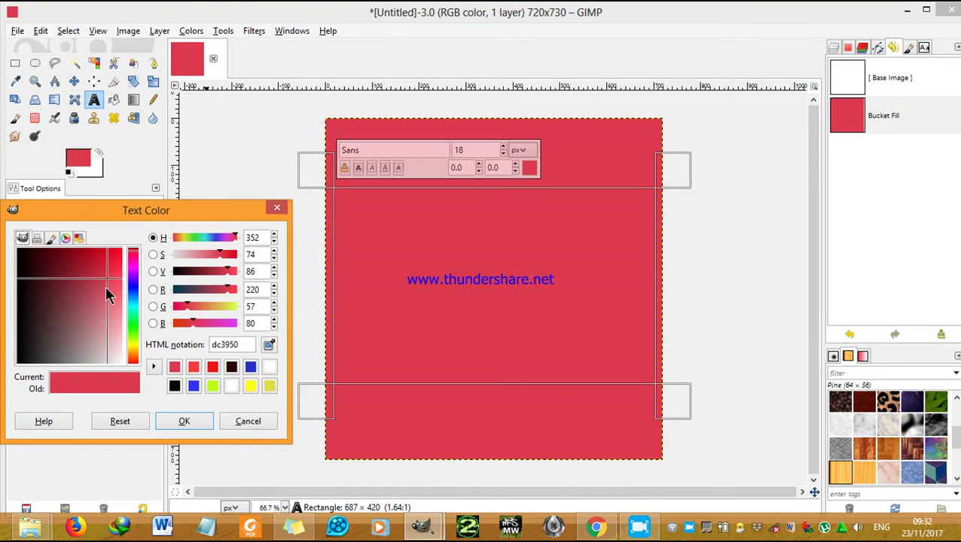
Step: Change the text colour to light green 95e857
{"action": "mouse_move", "coordinate": [106, 285]}
{"action": "left_mouse_down"}
{"action": "mouse_move", "coordinate": [48, 325]}
{"action": "mouse_move", "coordinate": [65, 336]}
{"action": "left_mouse_up"}
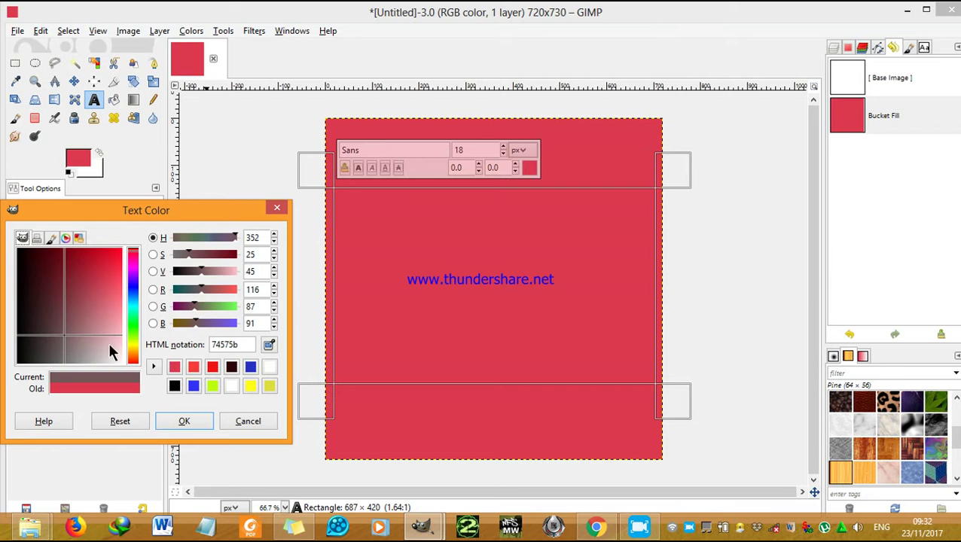
{"action": "left_click", "coordinate": [133, 346]}
{"action": "left_click", "coordinate": [71, 334]}
{"action": "mouse_move", "coordinate": [97, 319]}
{"action": "left_mouse_down"}
{"action": "mouse_move", "coordinate": [107, 289]}
{"action": "mouse_move", "coordinate": [113, 298]}
{"action": "left_mouse_up"}
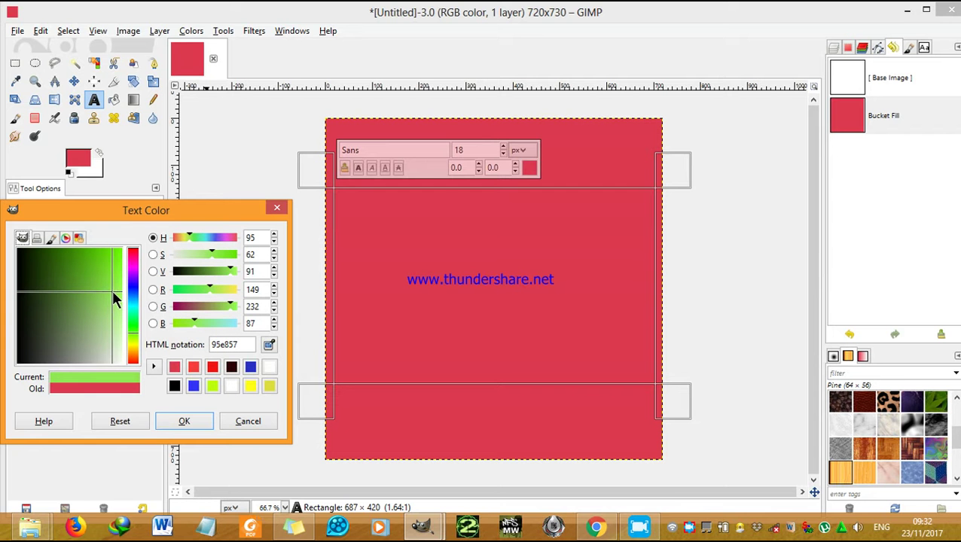
{"action": "left_click", "coordinate": [183, 423]}
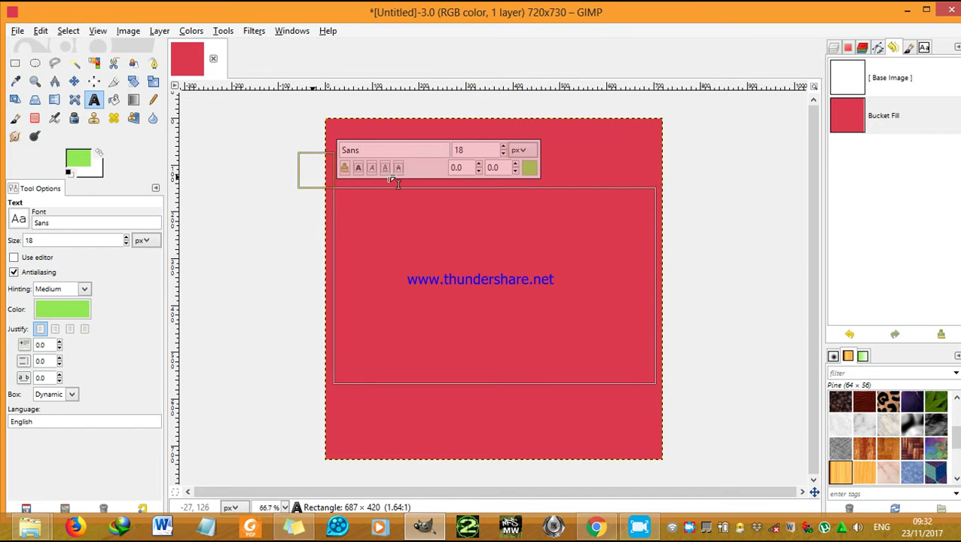
Step: Show the Fonts panel in the right dock and scroll through the font list
{"action": "left_click", "coordinate": [920, 50]}
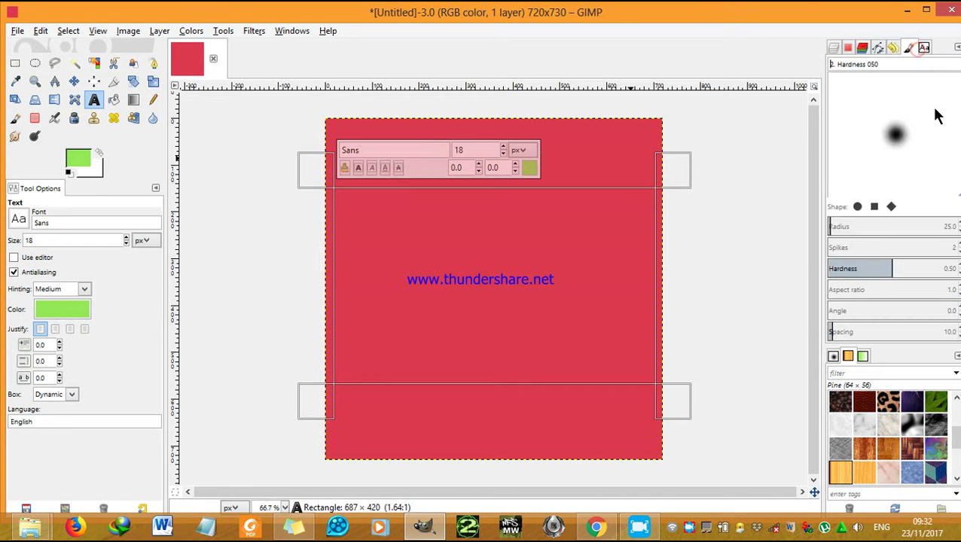
{"action": "left_click", "coordinate": [925, 49]}
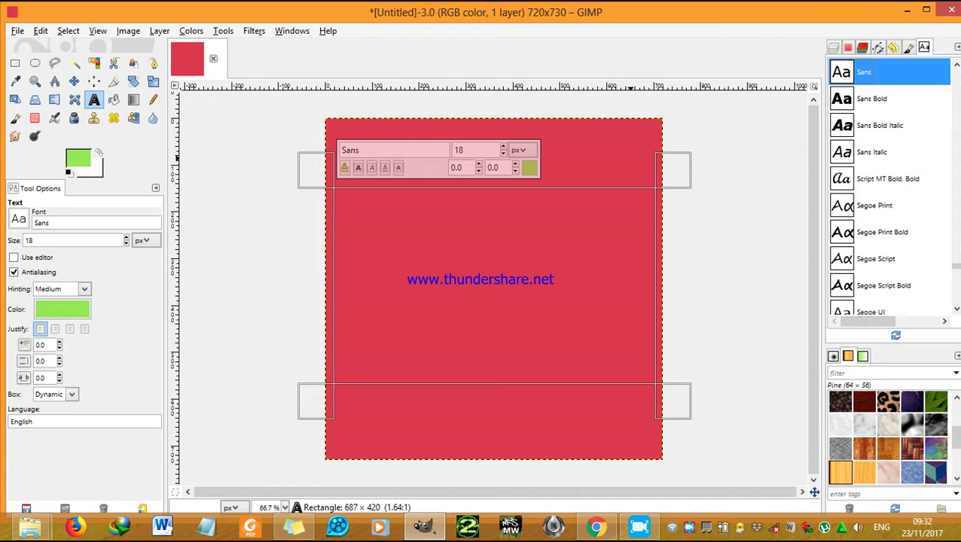
{"action": "left_click", "coordinate": [957, 262]}
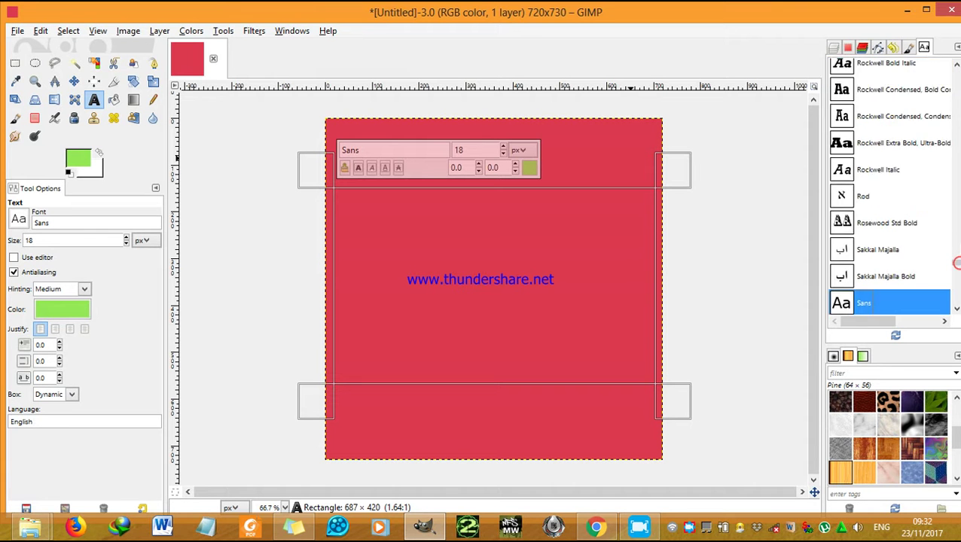
{"action": "left_click", "coordinate": [958, 212]}
{"action": "left_click", "coordinate": [957, 194]}
{"action": "left_click", "coordinate": [957, 162]}
{"action": "left_click", "coordinate": [957, 146]}
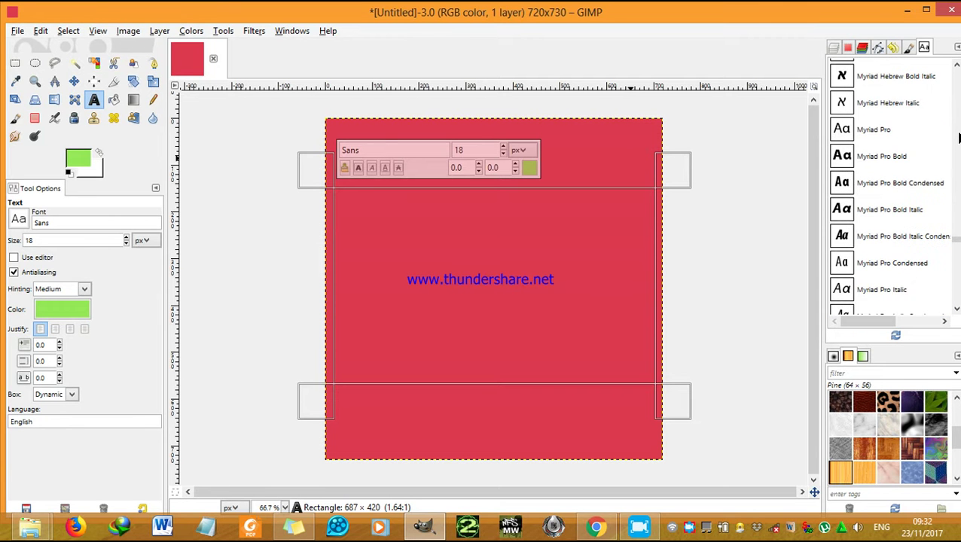
{"action": "left_click", "coordinate": [958, 137]}
{"action": "left_click", "coordinate": [958, 133]}
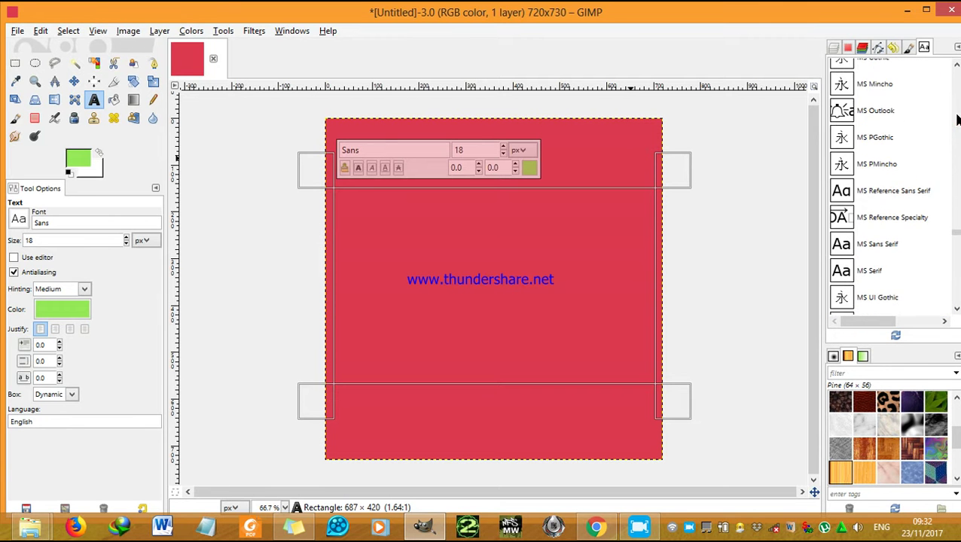
{"action": "left_click", "coordinate": [957, 114]}
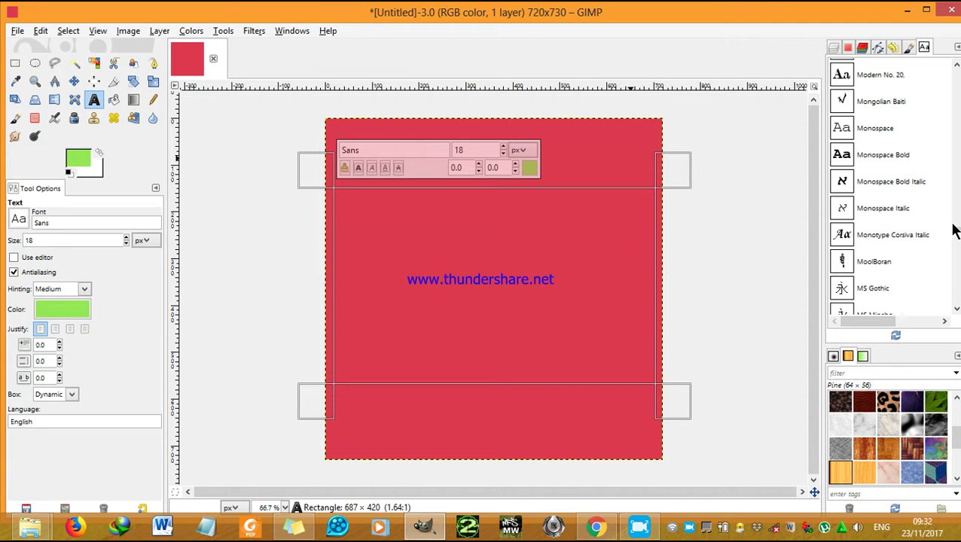
{"action": "left_click_drag", "start_coordinate": [957, 234], "coordinate": [955, 110]}
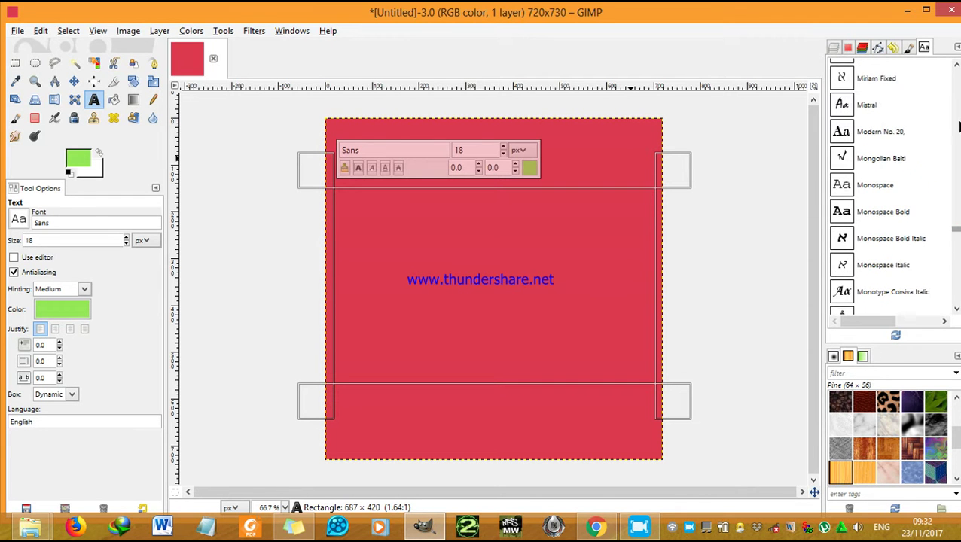
{"action": "left_click", "coordinate": [956, 110]}
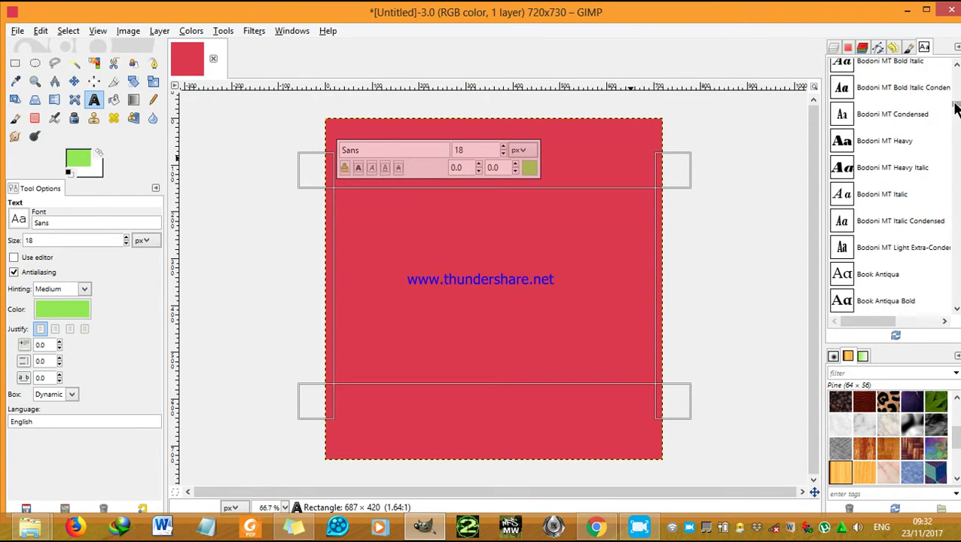
Step: Set the text font to Bauhaus 93 and place the text cursor on the canvas
{"action": "scroll", "coordinate": [955, 110], "scroll_direction": "up", "scroll_amount": 5}
{"action": "left_click", "coordinate": [951, 88]}
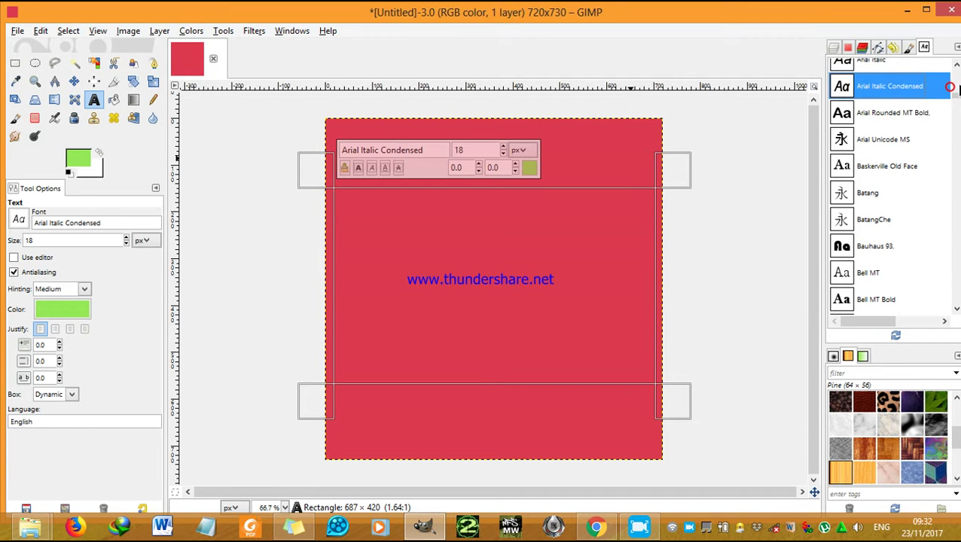
{"action": "scroll", "coordinate": [955, 85], "scroll_direction": "up", "scroll_amount": 3}
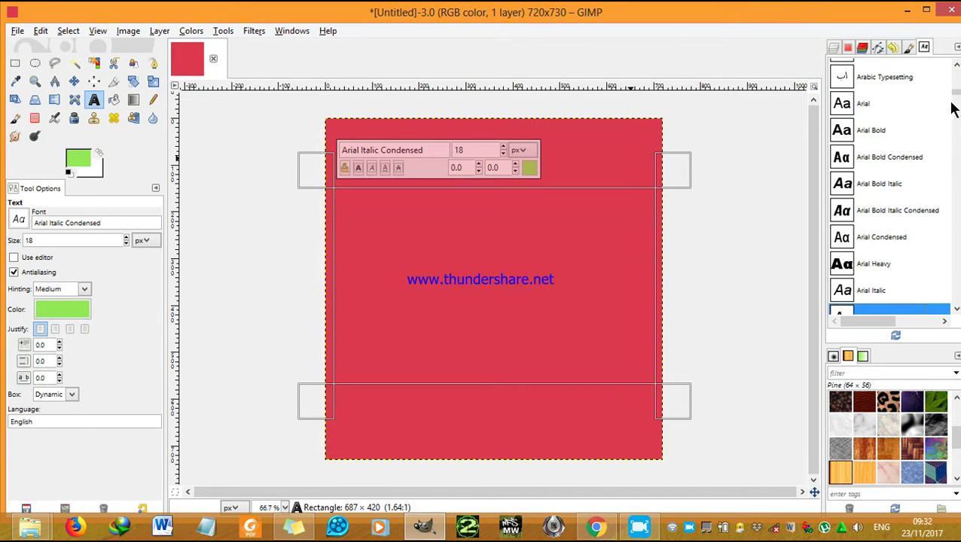
{"action": "scroll", "coordinate": [958, 112], "scroll_direction": "down", "scroll_amount": 3}
{"action": "scroll", "coordinate": [959, 110], "scroll_direction": "down", "scroll_amount": 3}
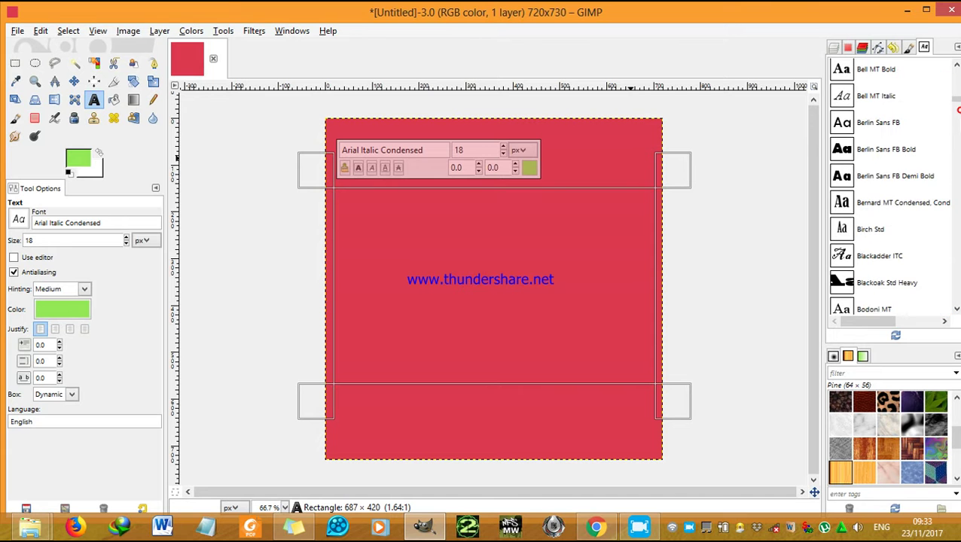
{"action": "scroll", "coordinate": [957, 110], "scroll_direction": "down", "scroll_amount": 3}
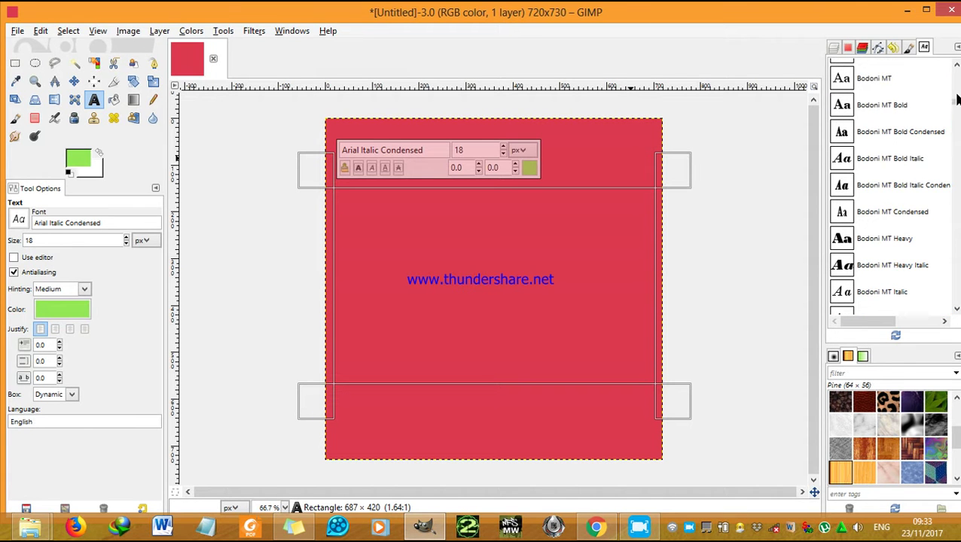
{"action": "scroll", "coordinate": [957, 98], "scroll_direction": "up", "scroll_amount": 3}
{"action": "scroll", "coordinate": [955, 90], "scroll_direction": "up", "scroll_amount": 3}
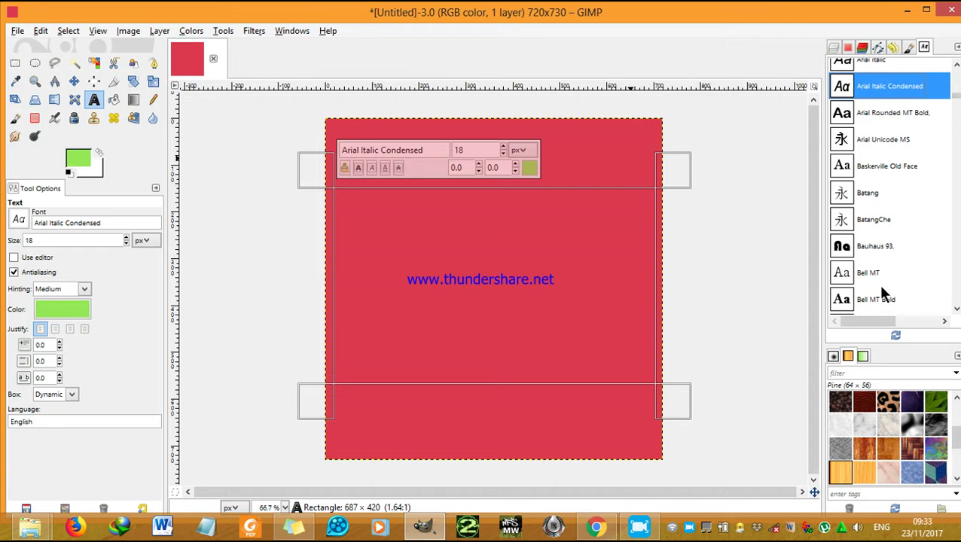
{"action": "left_click", "coordinate": [879, 248]}
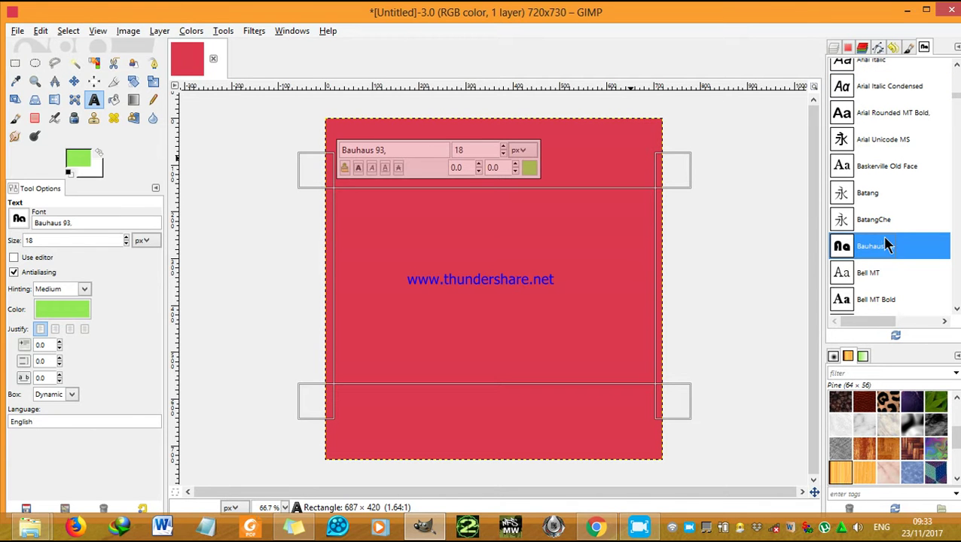
{"action": "left_click", "coordinate": [409, 241]}
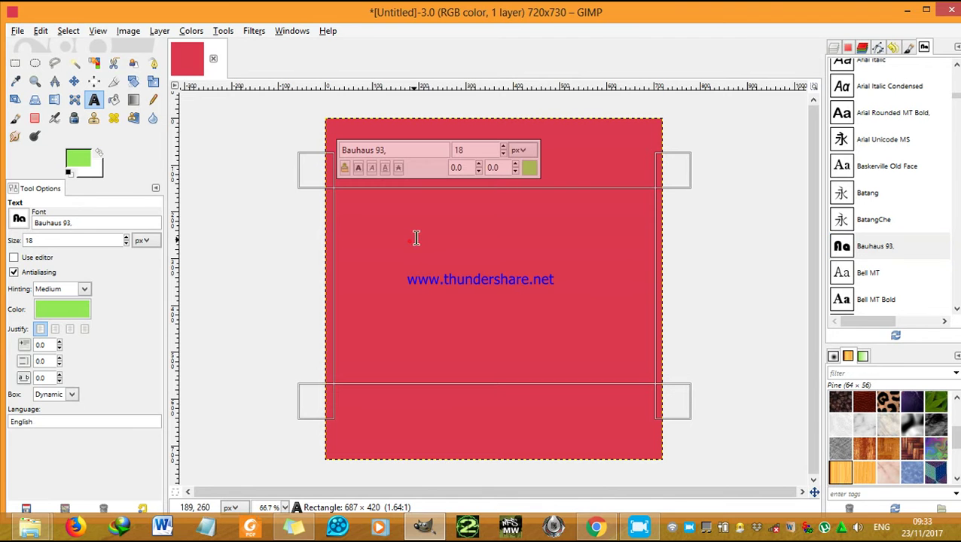
Step: Make the text box Fixed, enlarge 'leb' to 220 px, and type 'jnr' after it
{"action": "left_click", "coordinate": [471, 289]}
{"action": "left_click", "coordinate": [485, 294]}
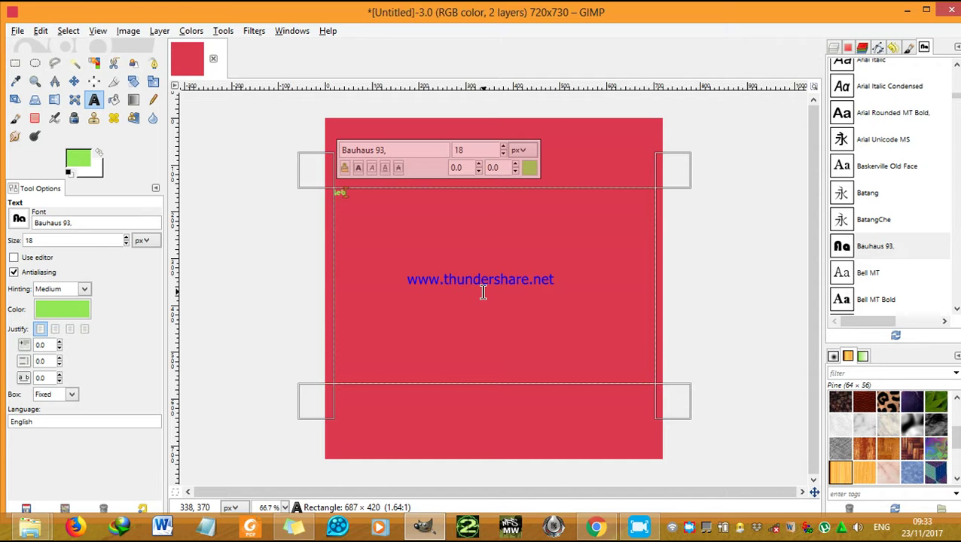
{"action": "left_click", "coordinate": [332, 195]}
{"action": "left_click", "coordinate": [487, 148]}
{"action": "type", "text": "220"}
{"action": "key", "text": "Return"}
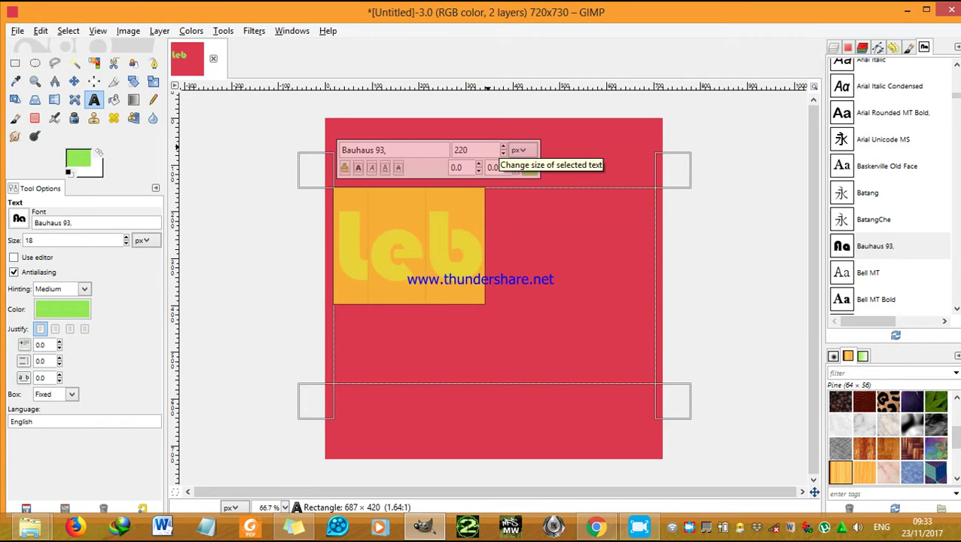
{"action": "left_click", "coordinate": [497, 276]}
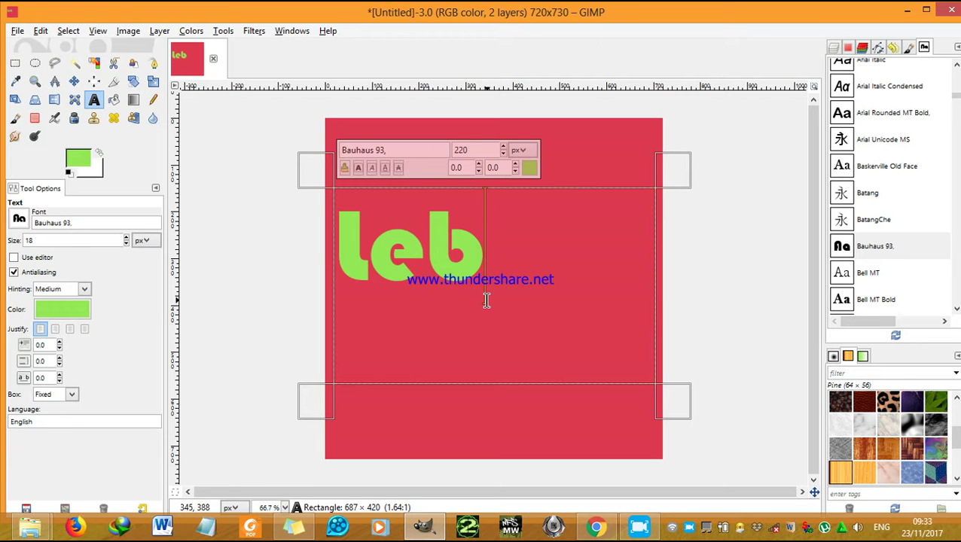
{"action": "type", "text": "jn"}
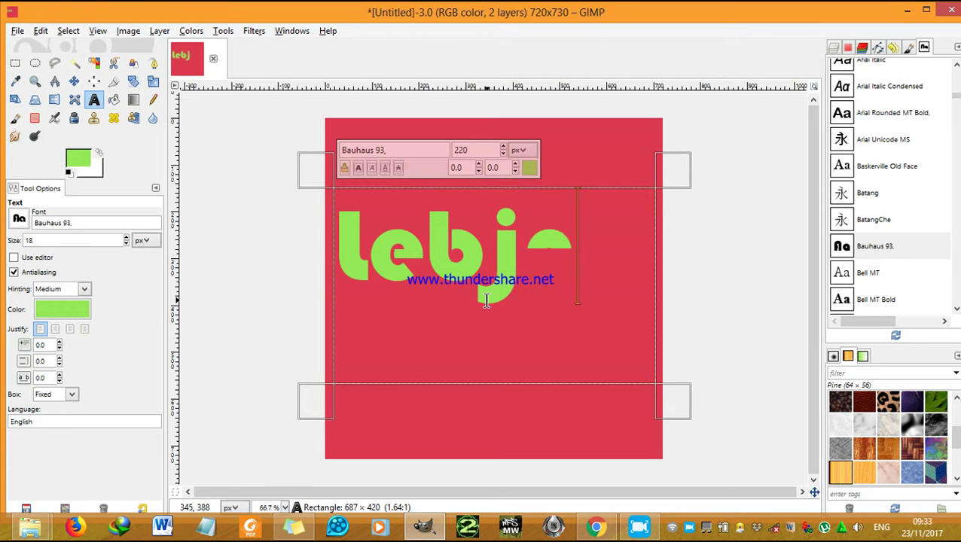
{"action": "type", "text": "r"}
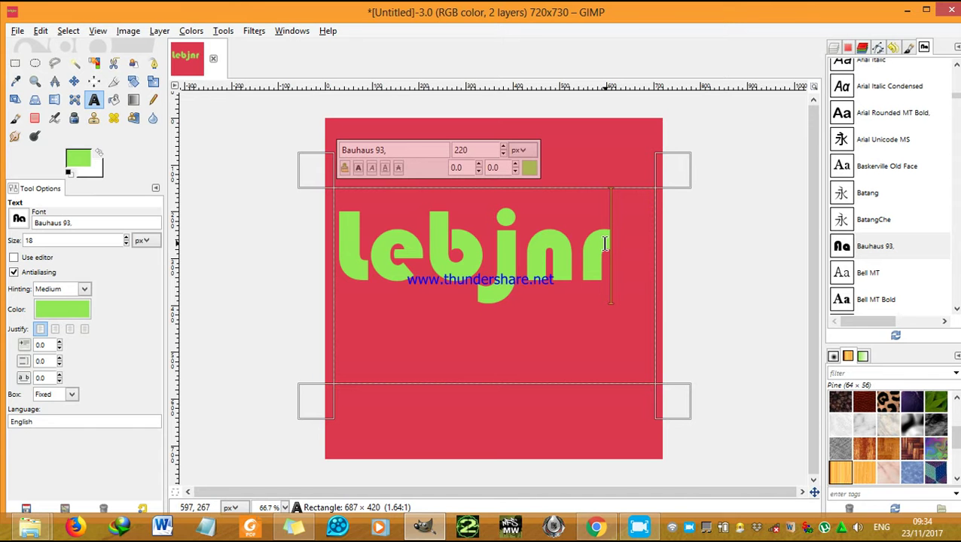
Step: Reduce the selected 'jnr' letters to 90 px
{"action": "left_click_drag", "start_coordinate": [615, 245], "coordinate": [486, 255]}
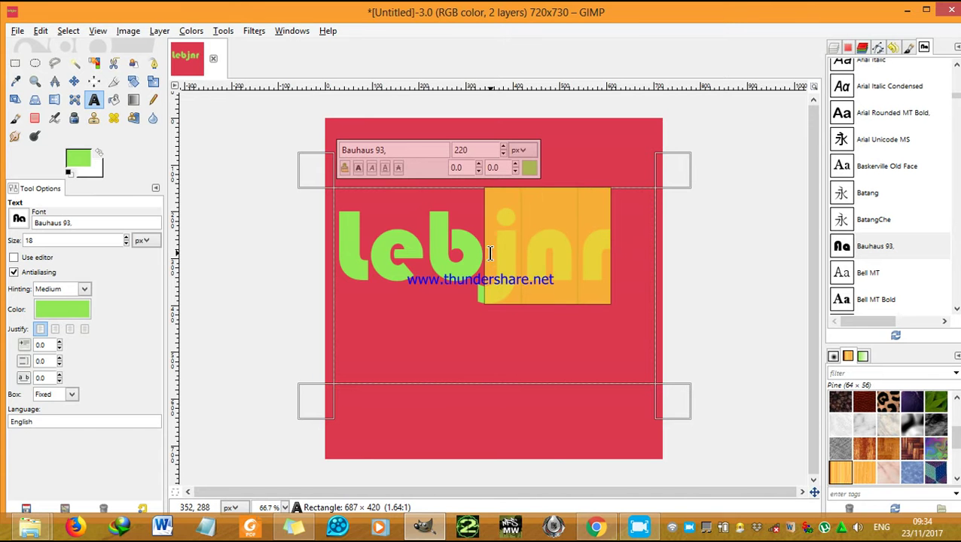
{"action": "left_click", "coordinate": [504, 153]}
{"action": "left_click", "coordinate": [504, 153]}
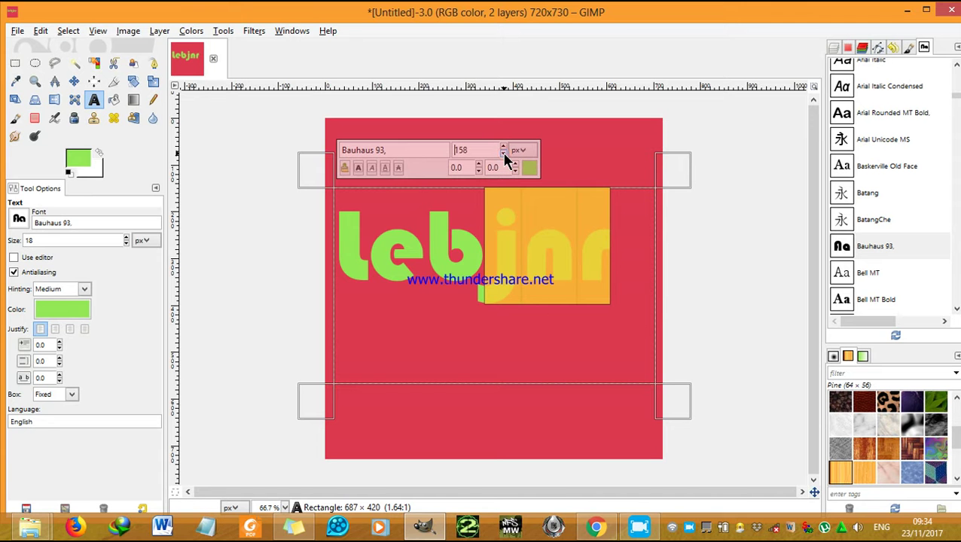
{"action": "left_click", "coordinate": [504, 153]}
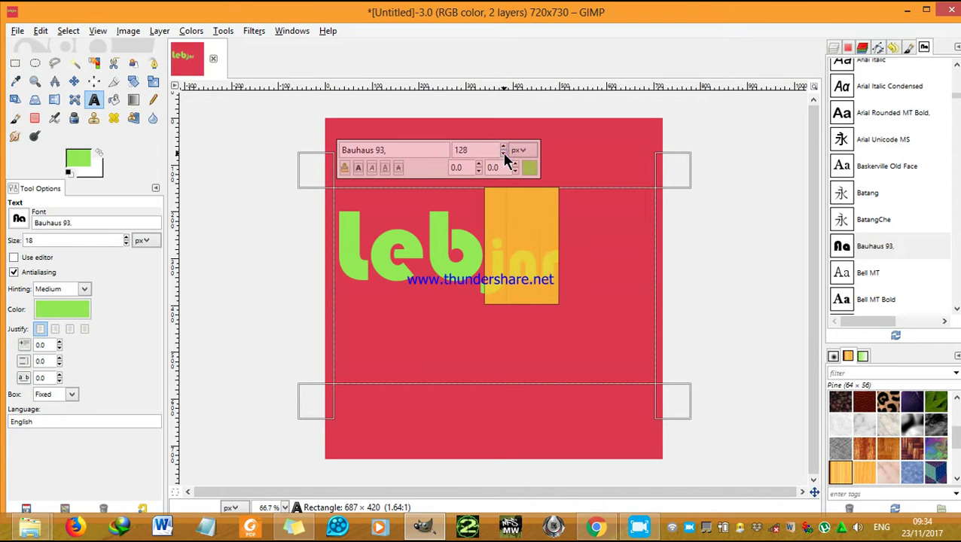
{"action": "left_click", "coordinate": [504, 153]}
{"action": "left_click", "coordinate": [504, 153]}
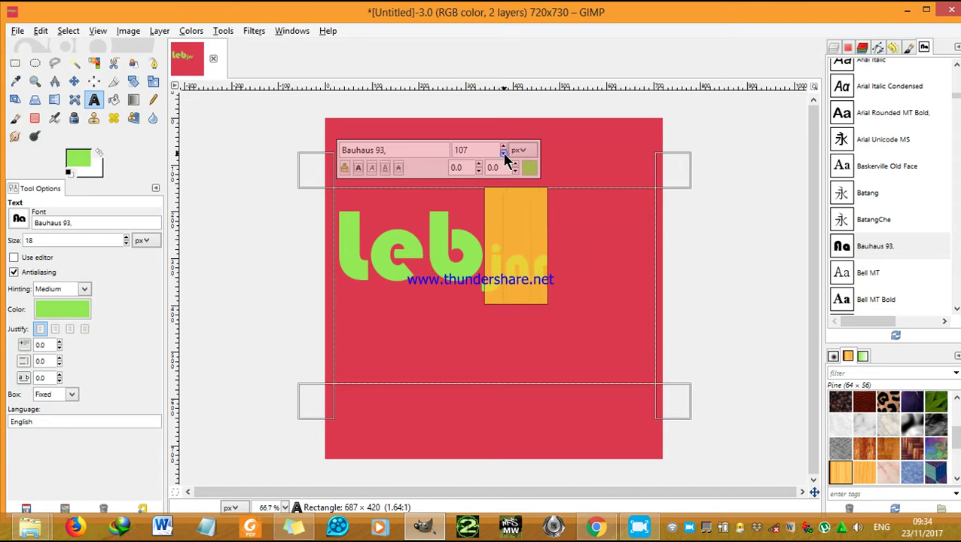
{"action": "left_click", "coordinate": [504, 153]}
{"action": "left_click", "coordinate": [504, 153]}
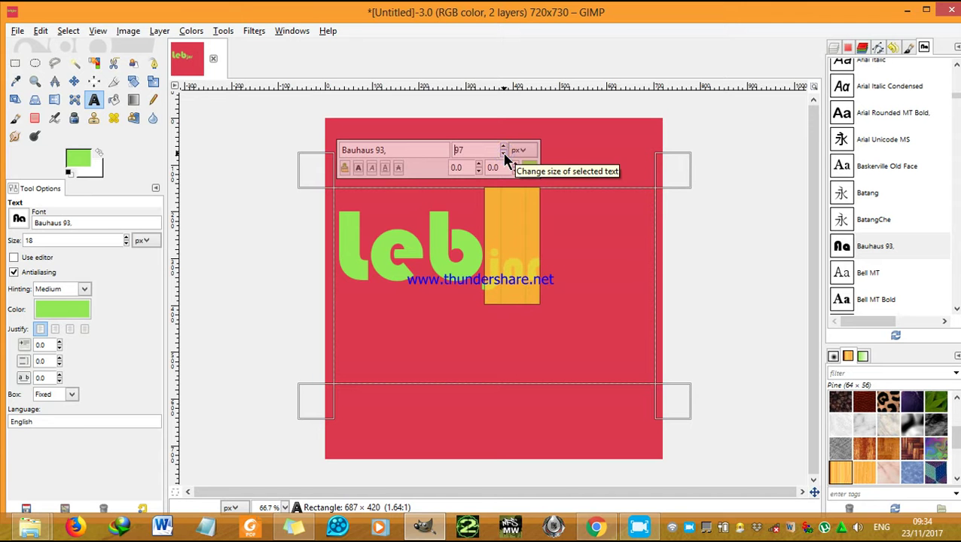
{"action": "left_click", "coordinate": [504, 153]}
{"action": "left_click", "coordinate": [504, 153]}
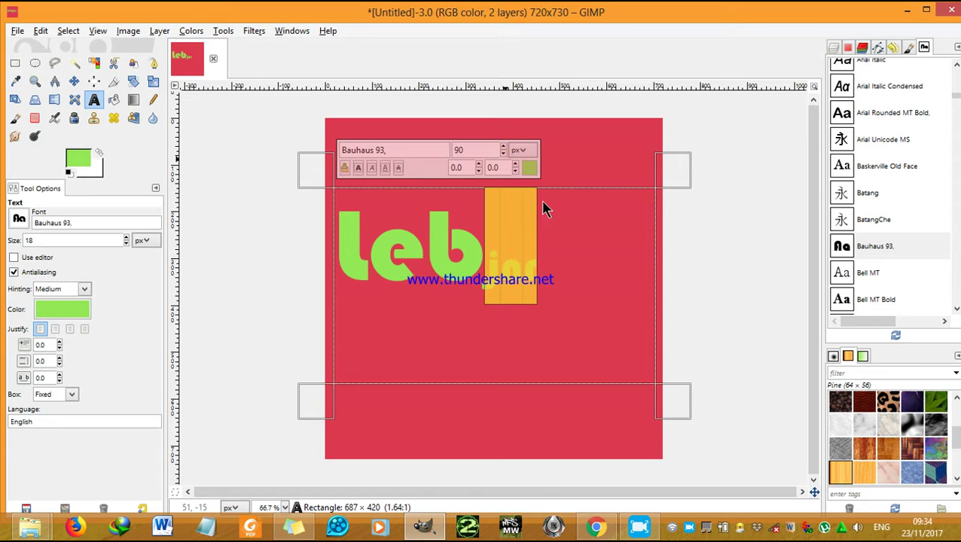
Step: Narrow the text box from its left side to 496×420
{"action": "left_click", "coordinate": [586, 263]}
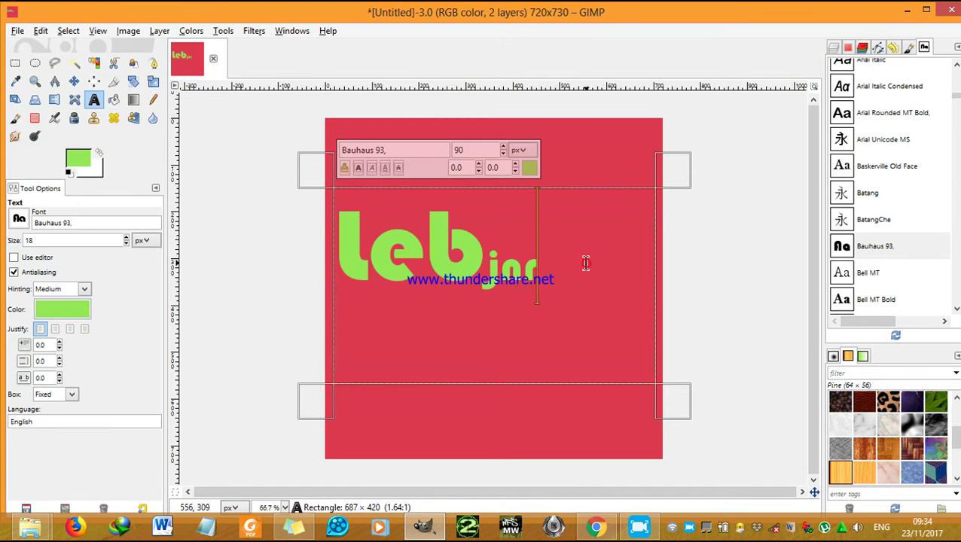
{"action": "left_click", "coordinate": [340, 246]}
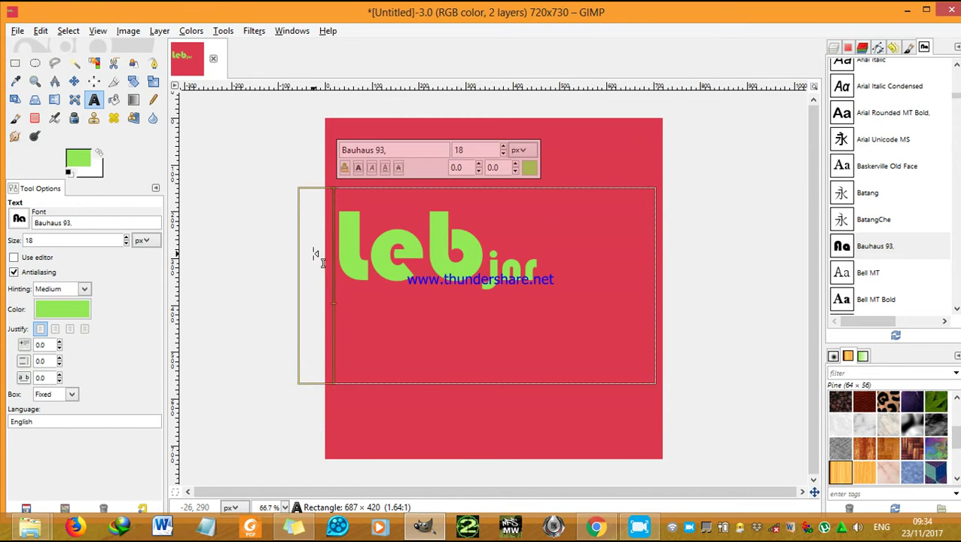
{"action": "left_click_drag", "start_coordinate": [312, 254], "coordinate": [391, 261]}
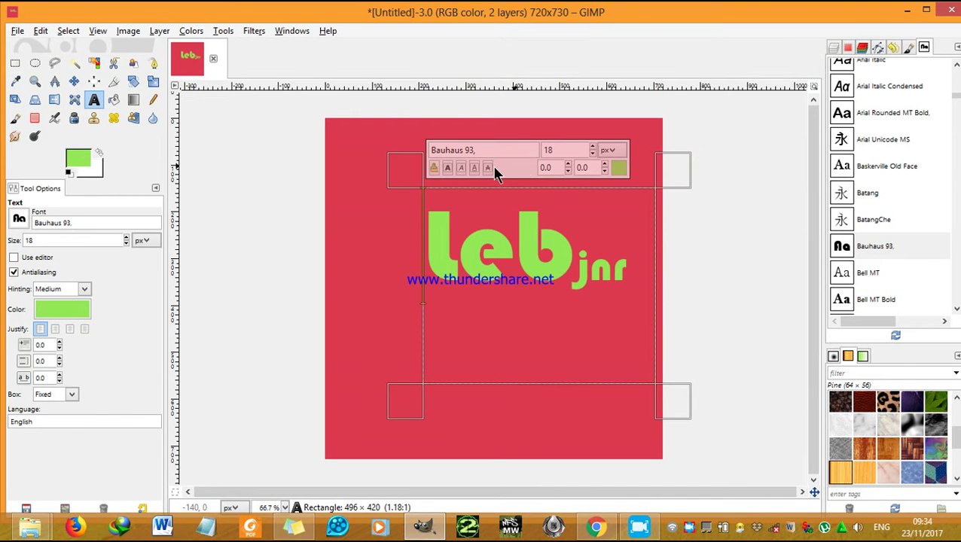
Step: Resize the text box to 487×347 so the green logo sits near the canvas centre
{"action": "left_click_drag", "start_coordinate": [408, 175], "coordinate": [436, 291]}
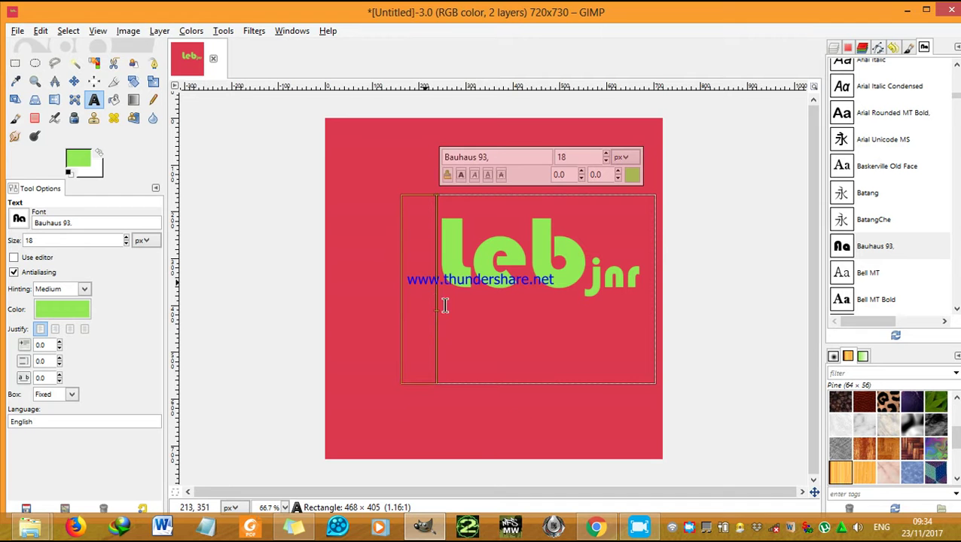
{"action": "left_click_drag", "start_coordinate": [540, 196], "coordinate": [543, 209]}
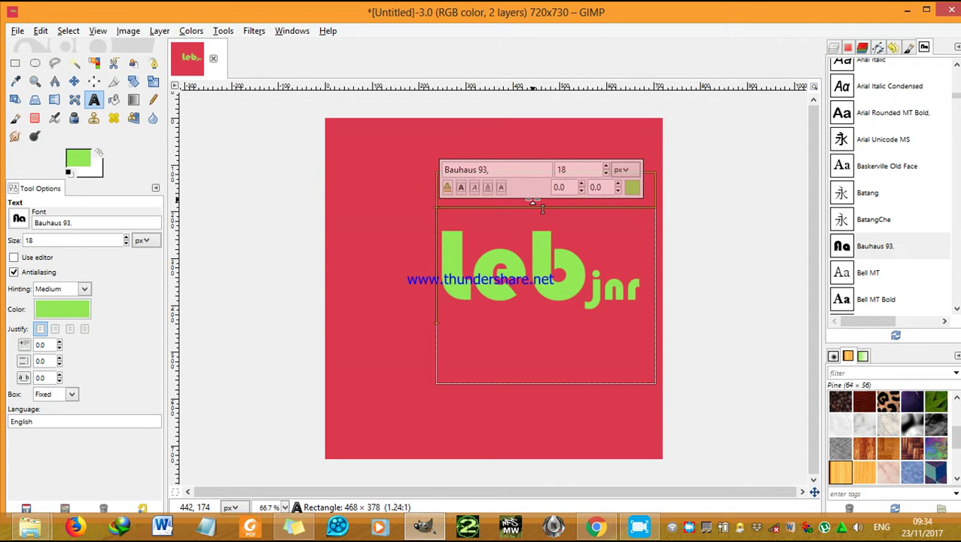
{"action": "left_click_drag", "start_coordinate": [542, 209], "coordinate": [539, 223]}
{"action": "left_click_drag", "start_coordinate": [438, 295], "coordinate": [409, 300]}
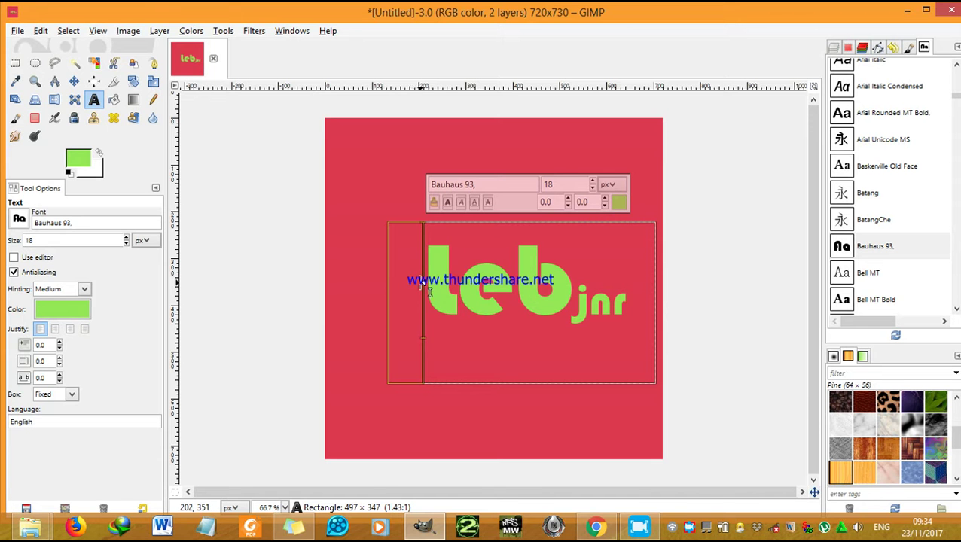
{"action": "left_click_drag", "start_coordinate": [417, 284], "coordinate": [426, 286]}
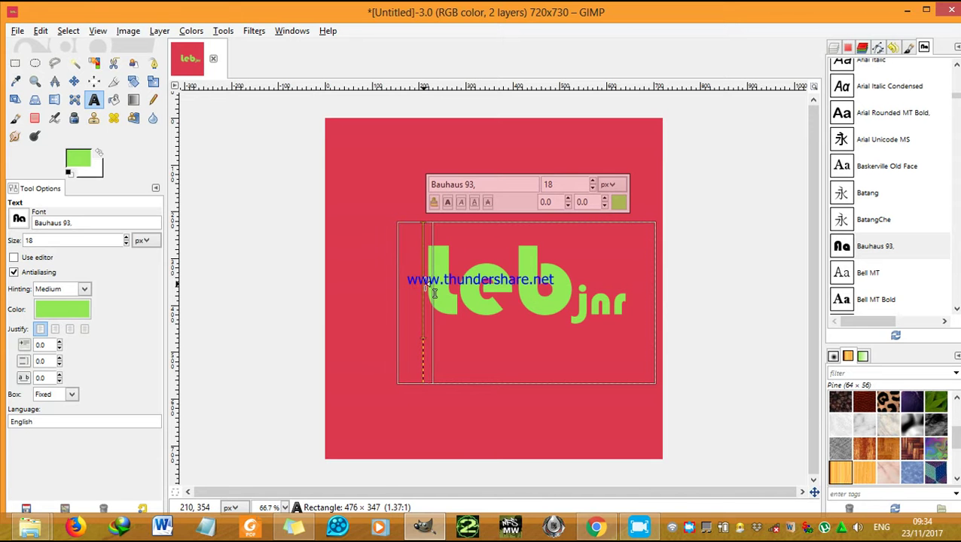
{"action": "left_click_drag", "start_coordinate": [428, 284], "coordinate": [424, 285]}
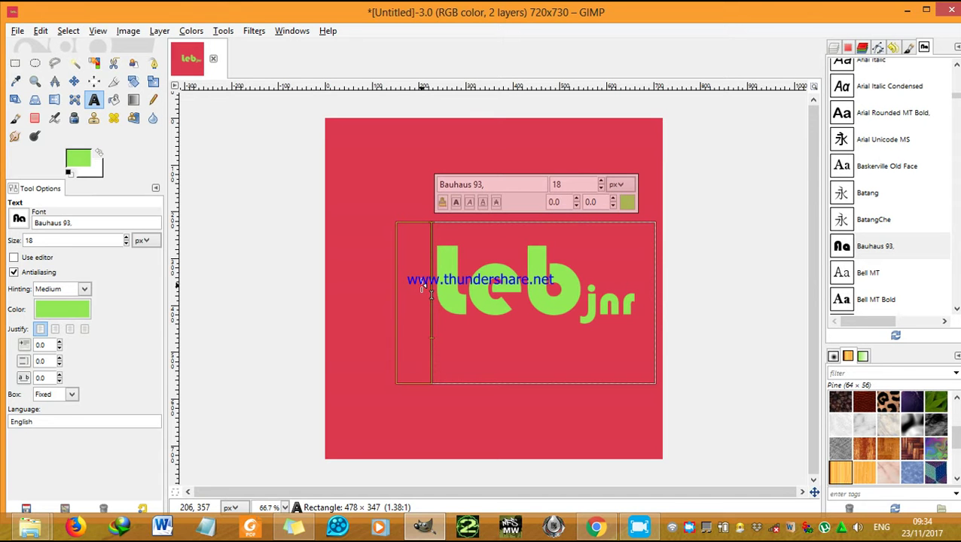
{"action": "left_click_drag", "start_coordinate": [422, 289], "coordinate": [418, 288]}
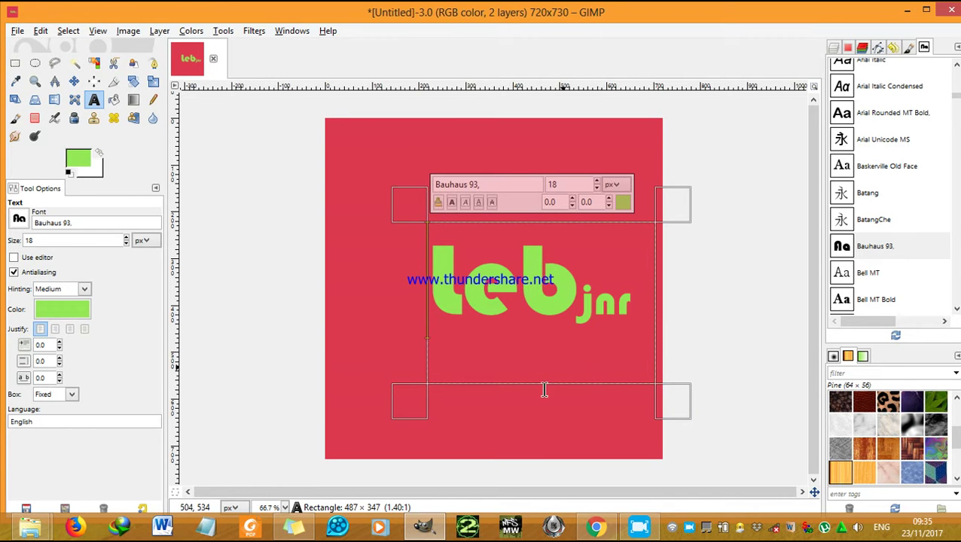
{"action": "left_click", "coordinate": [31, 533]}
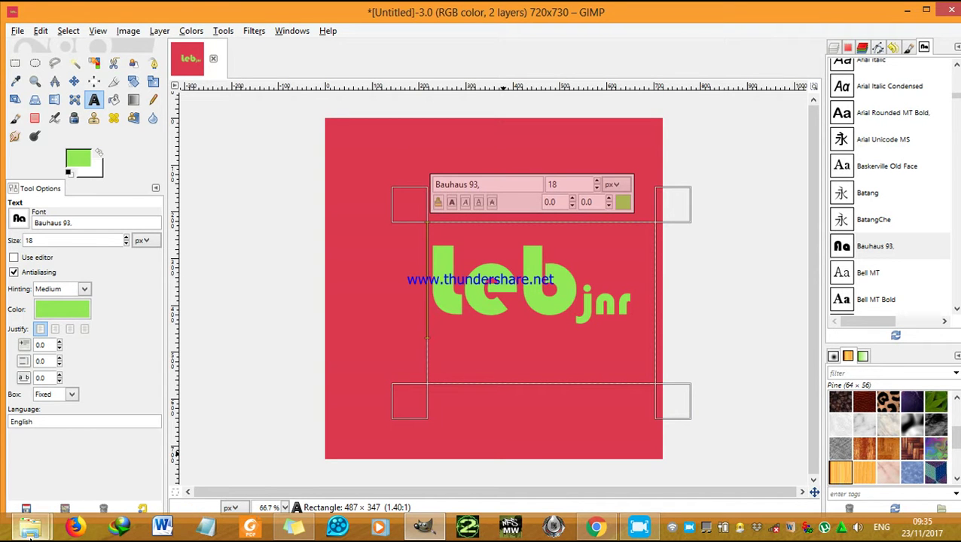
Step: Drag foot-980035_960_720 from the SCIP folder into GIMP
{"action": "left_click", "coordinate": [233, 474]}
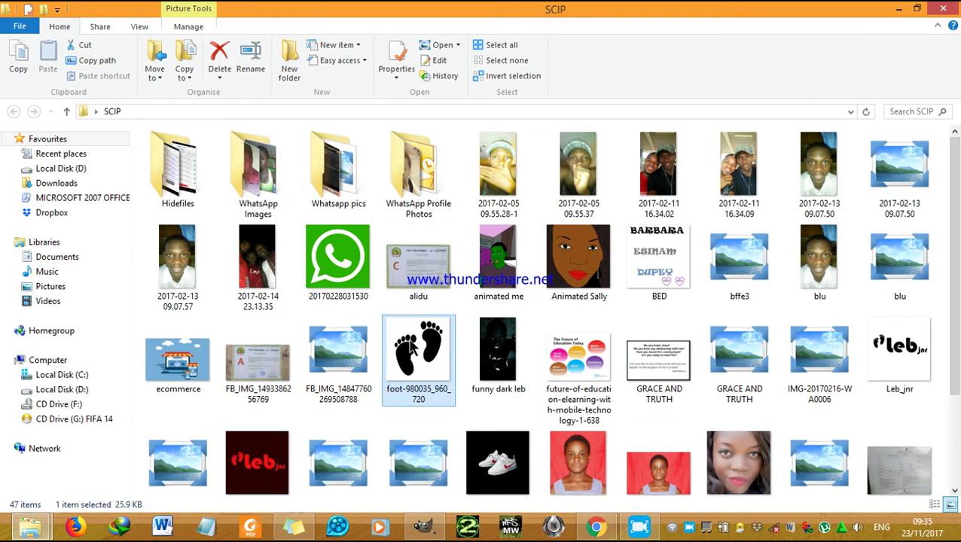
{"action": "mouse_move", "coordinate": [411, 348]}
{"action": "left_mouse_down"}
{"action": "mouse_move", "coordinate": [438, 531]}
{"action": "mouse_move", "coordinate": [374, 333]}
{"action": "left_mouse_up"}
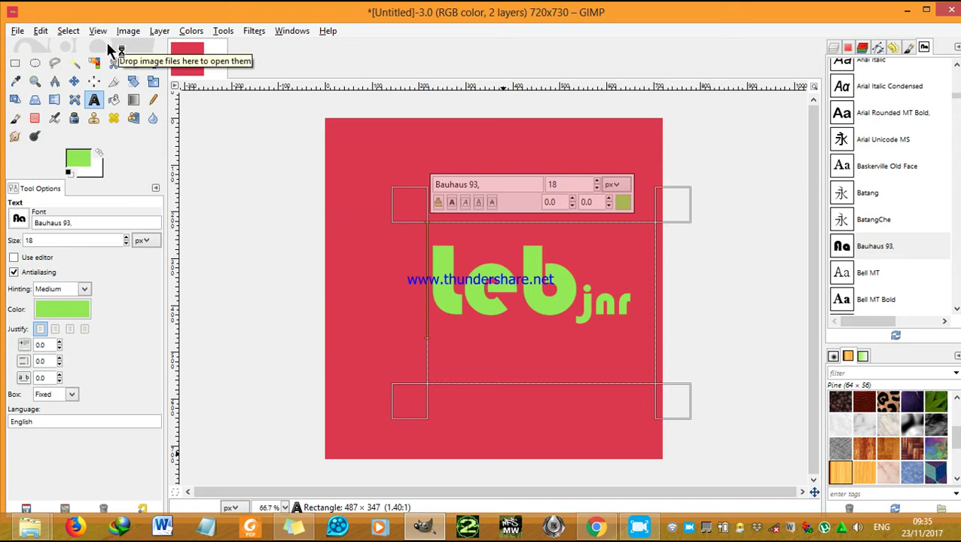
{"action": "left_click_drag", "start_coordinate": [111, 51], "coordinate": [111, 53]}
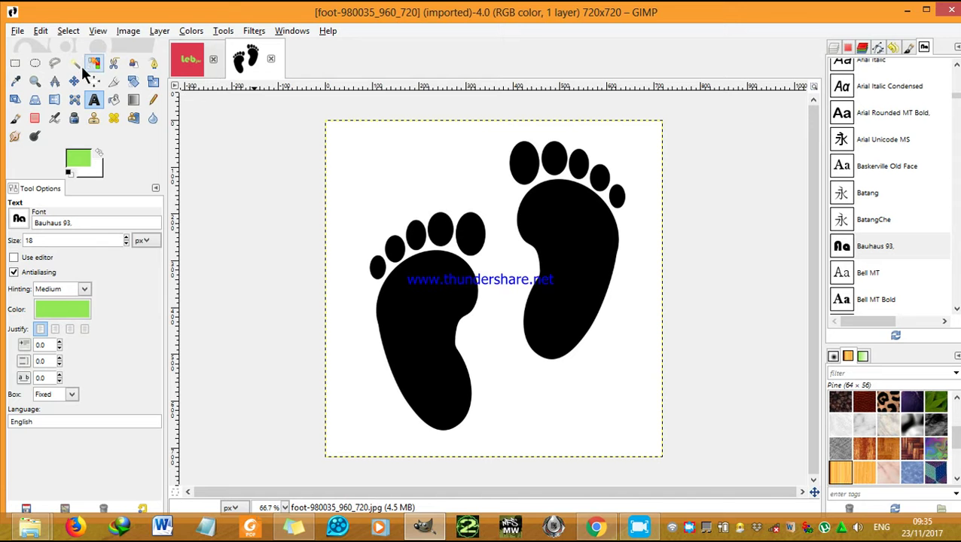
Step: Select the left footprint's sole with the Fuzzy Select tool
{"action": "left_click", "coordinate": [52, 64]}
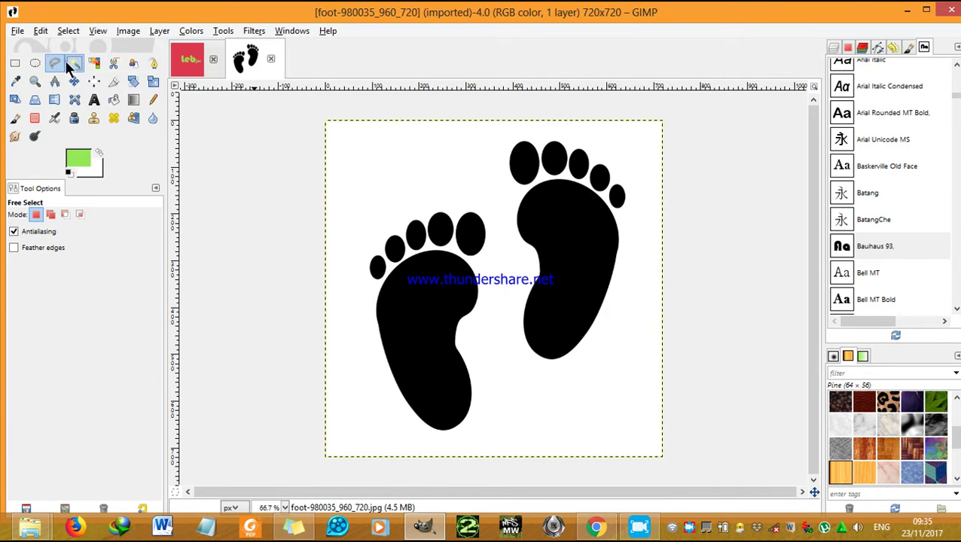
{"action": "left_click", "coordinate": [69, 65]}
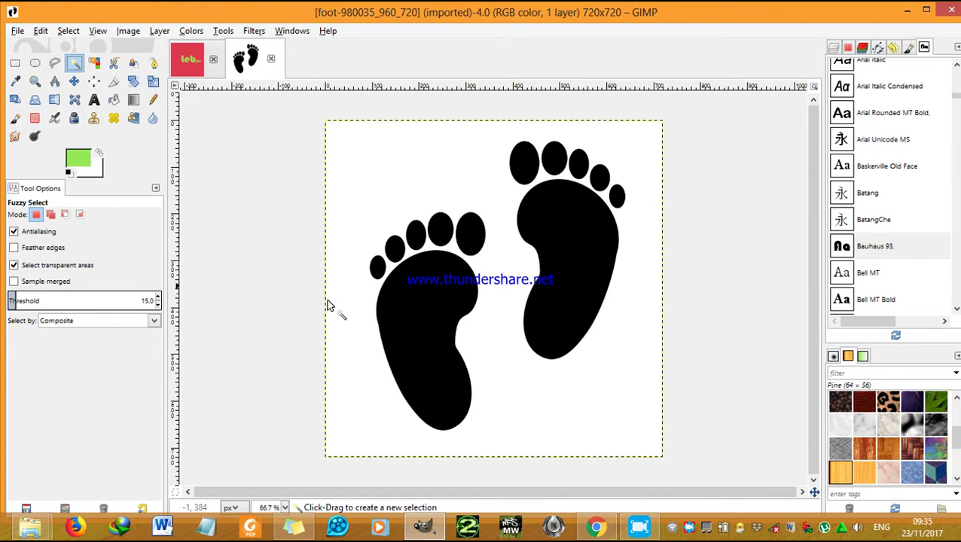
{"action": "left_click", "coordinate": [416, 317]}
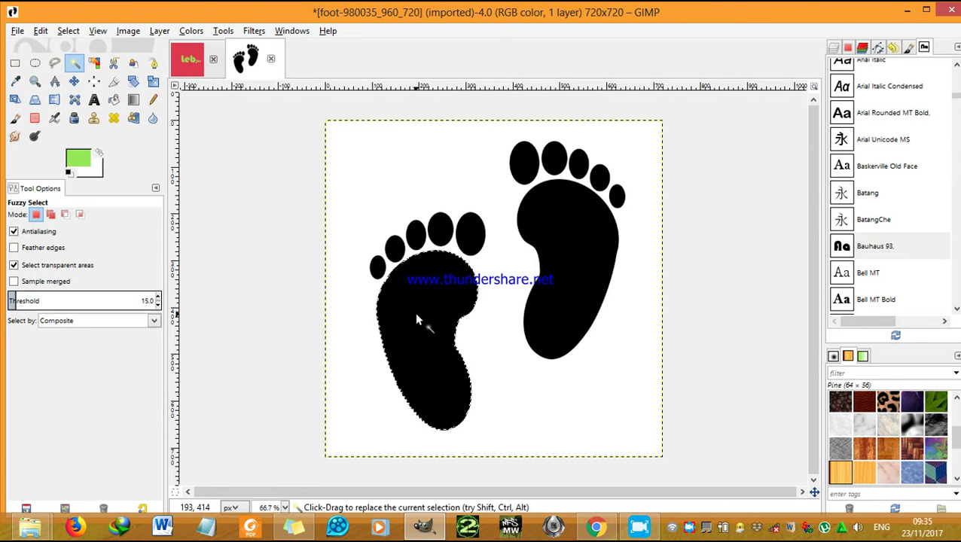
Step: Shift-click the left footprint's toes to add them to the fuzzy selection
{"action": "key", "text": "shift"}
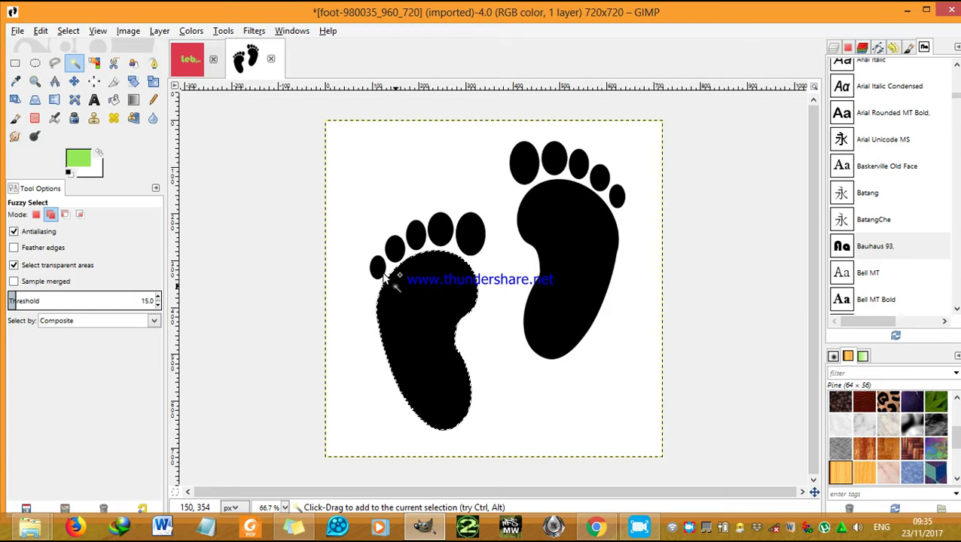
{"action": "left_click", "coordinate": [394, 251]}
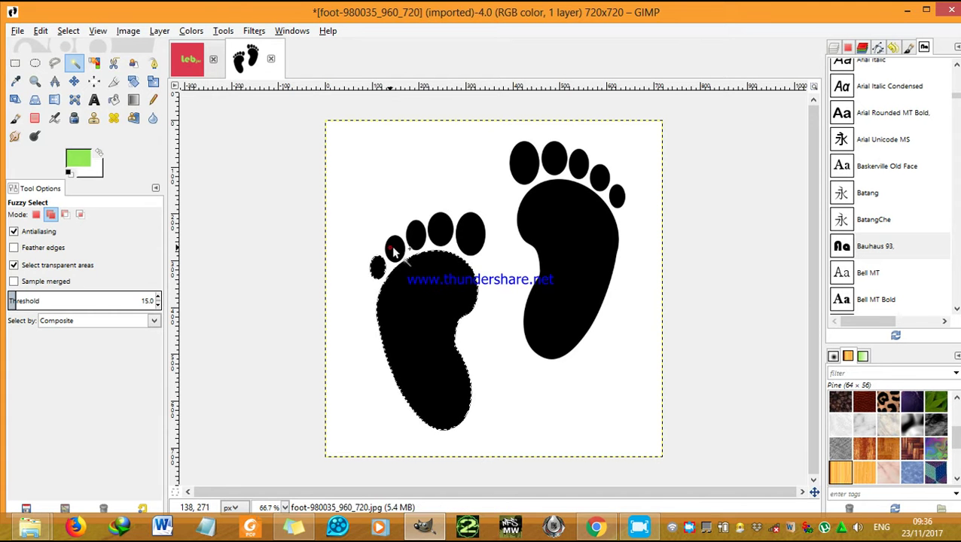
{"action": "left_click", "coordinate": [417, 238]}
{"action": "left_click", "coordinate": [440, 226]}
{"action": "left_click", "coordinate": [475, 231]}
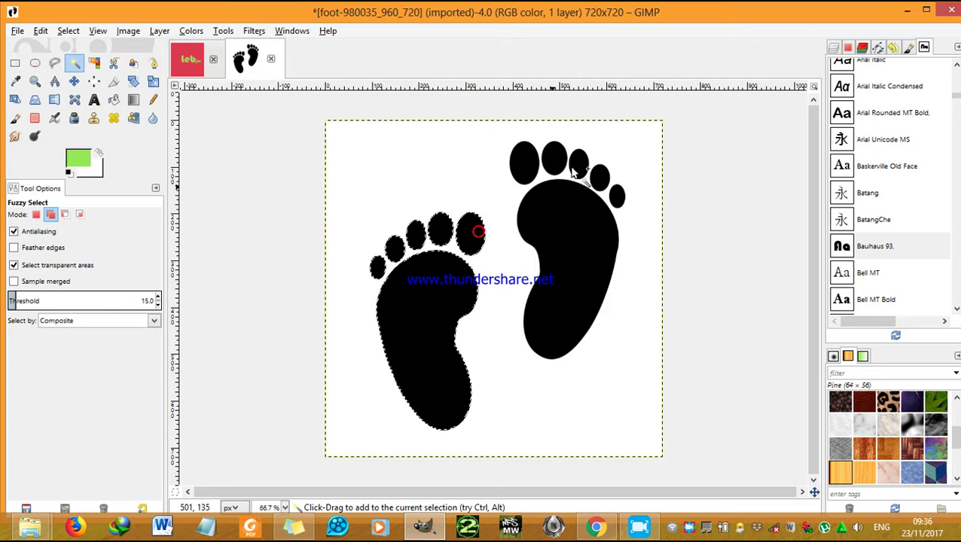
Step: Add the right footprint's five toes and sole to the same selection
{"action": "left_click", "coordinate": [531, 165]}
{"action": "left_click", "coordinate": [554, 159]}
{"action": "left_click", "coordinate": [600, 175]}
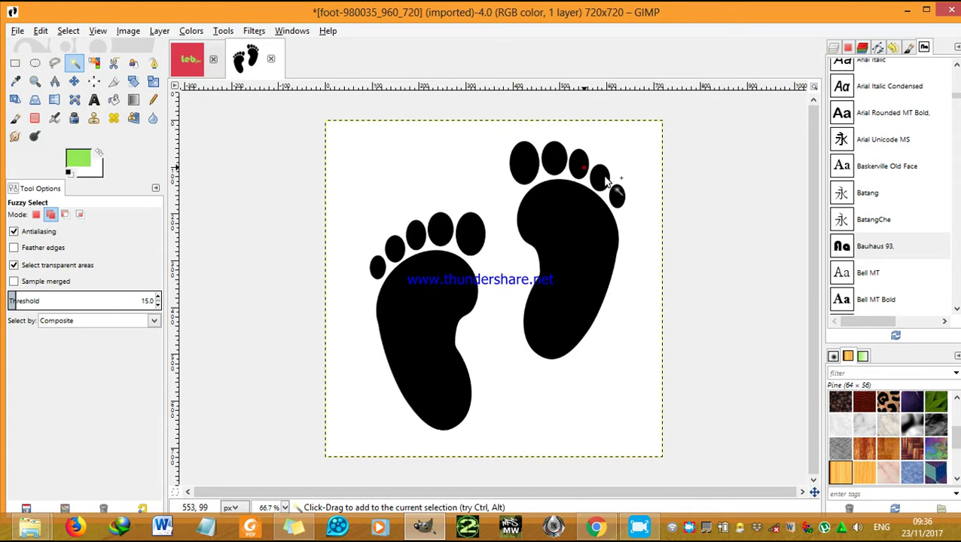
{"action": "left_click", "coordinate": [600, 175]}
{"action": "left_click", "coordinate": [615, 197]}
{"action": "left_click", "coordinate": [570, 234]}
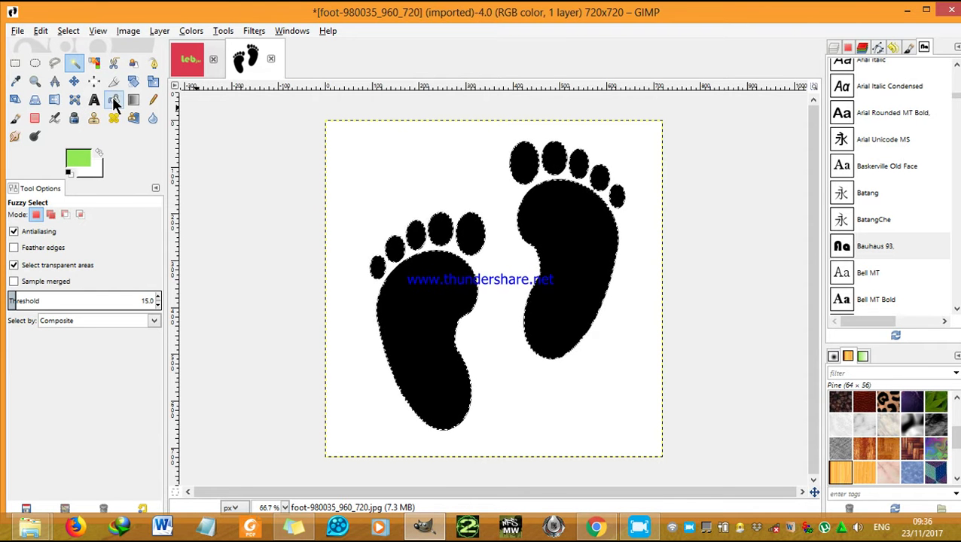
{"action": "left_click", "coordinate": [114, 101]}
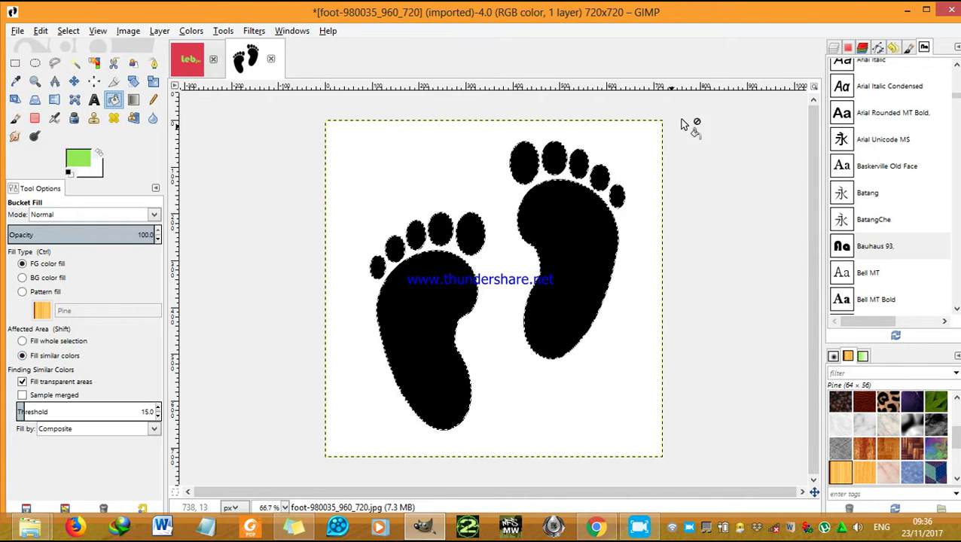
Step: Add a new transparent layer above the foot layer, then reselect the foot layer
{"action": "left_click", "coordinate": [833, 49]}
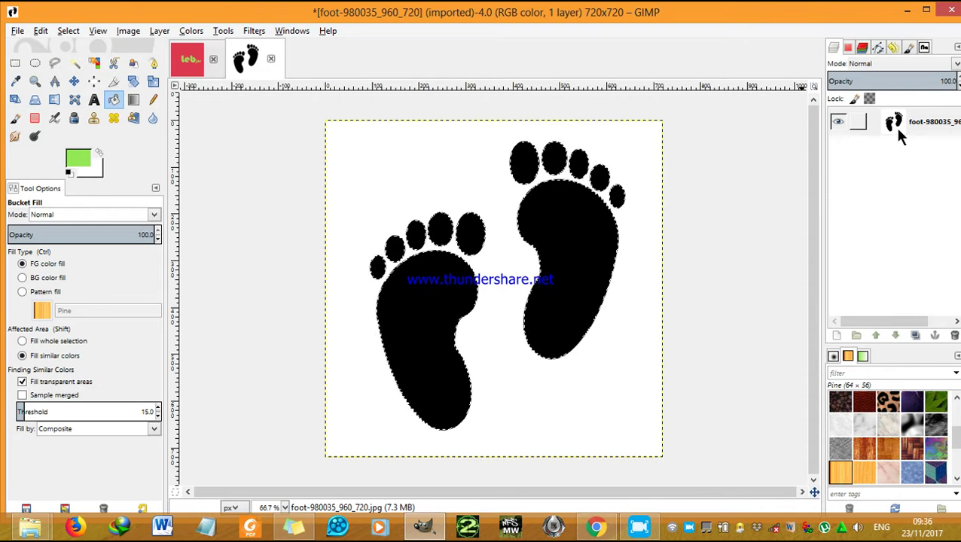
{"action": "right_click", "coordinate": [887, 146]}
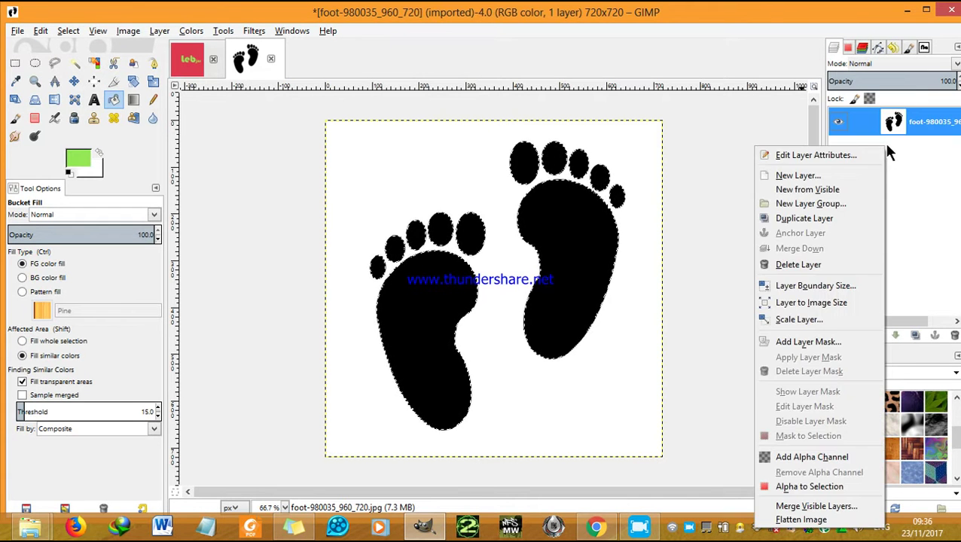
{"action": "left_click", "coordinate": [845, 175]}
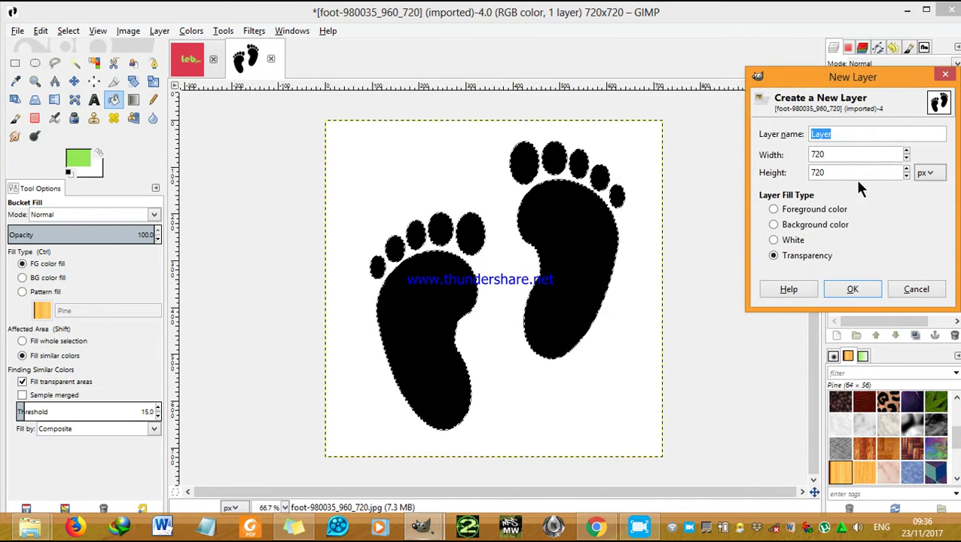
{"action": "left_click", "coordinate": [853, 288]}
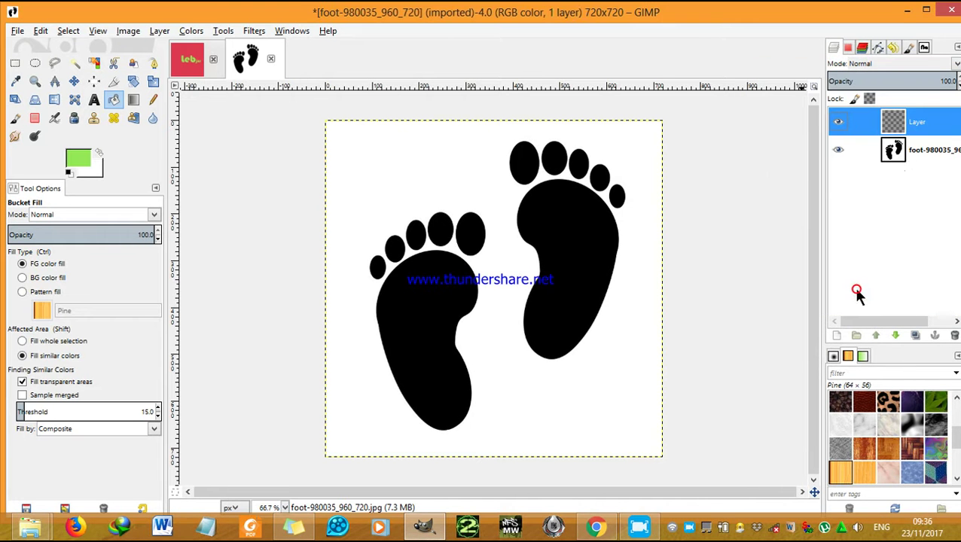
{"action": "left_click", "coordinate": [927, 123]}
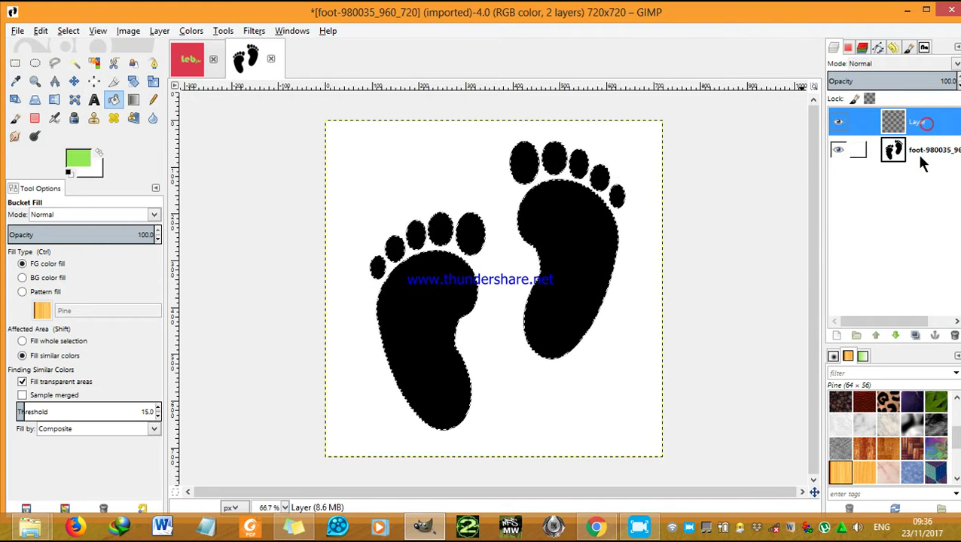
{"action": "left_click", "coordinate": [920, 155]}
{"action": "left_click", "coordinate": [924, 123]}
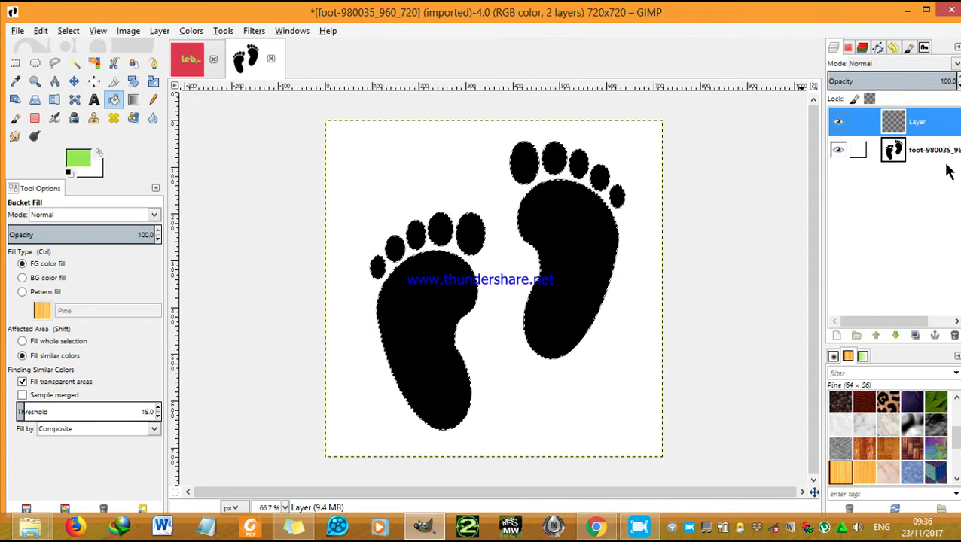
{"action": "left_click", "coordinate": [938, 150]}
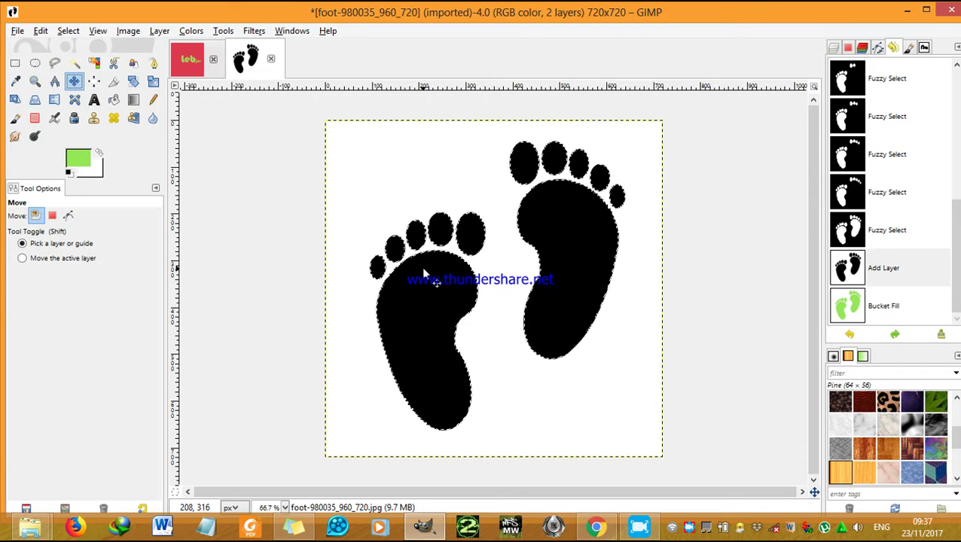
Step: Bucket-fill the selected footprints light green with Affected Area set to Fill whole selection
{"action": "left_click", "coordinate": [111, 100]}
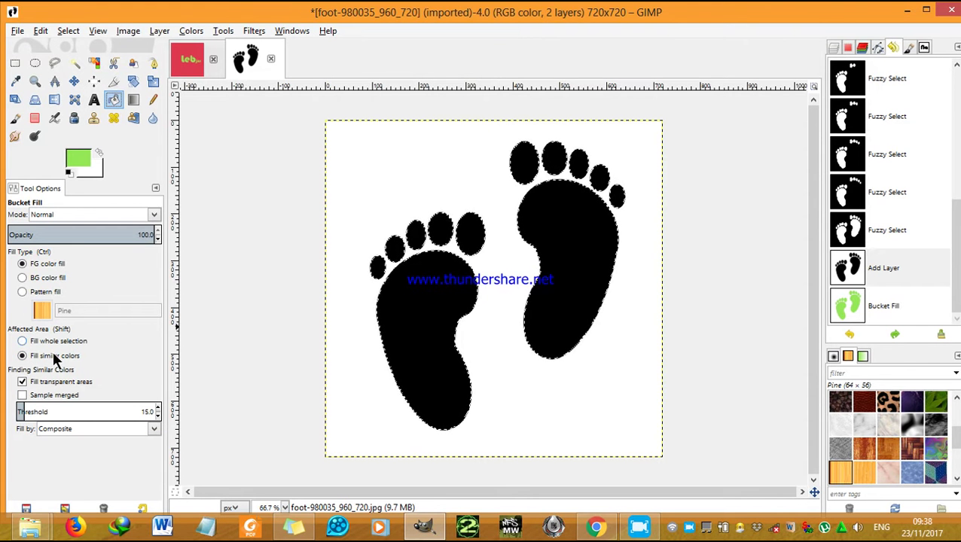
{"action": "left_click", "coordinate": [22, 342]}
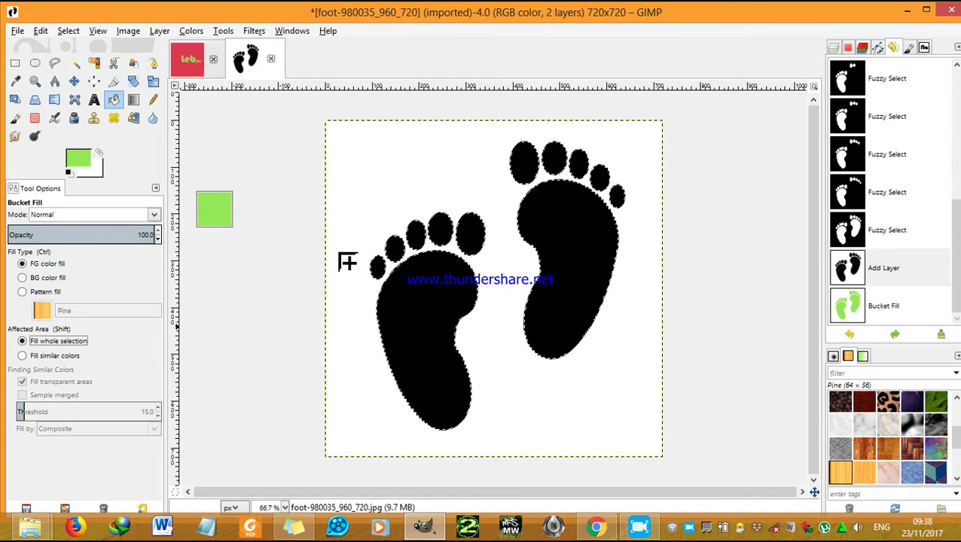
{"action": "left_click_drag", "start_coordinate": [80, 163], "coordinate": [411, 297]}
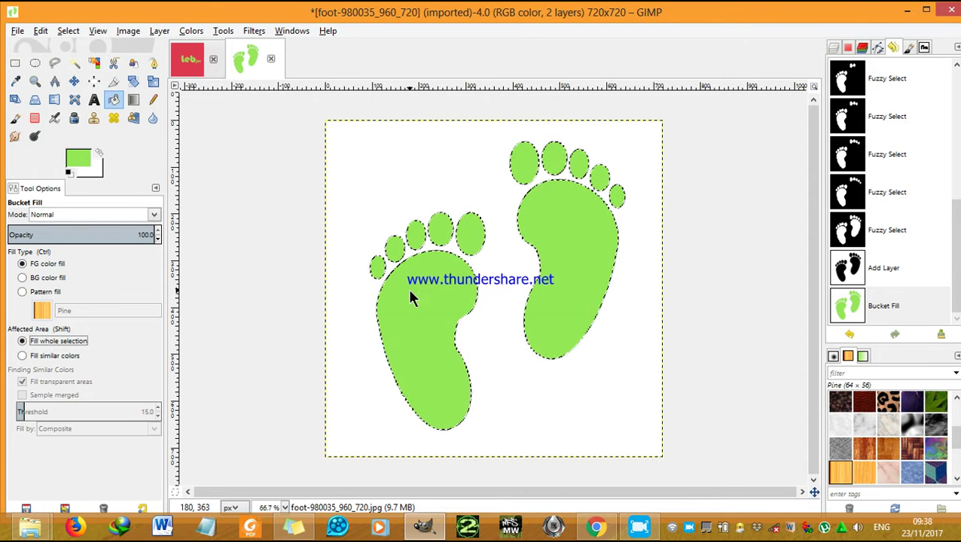
{"action": "right_click", "coordinate": [409, 292]}
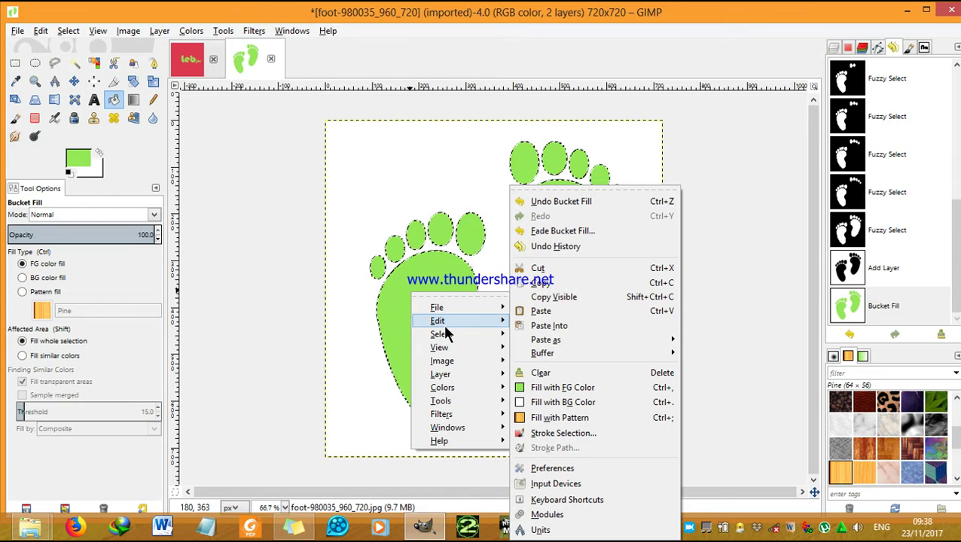
{"action": "mouse_move", "coordinate": [437, 321]}
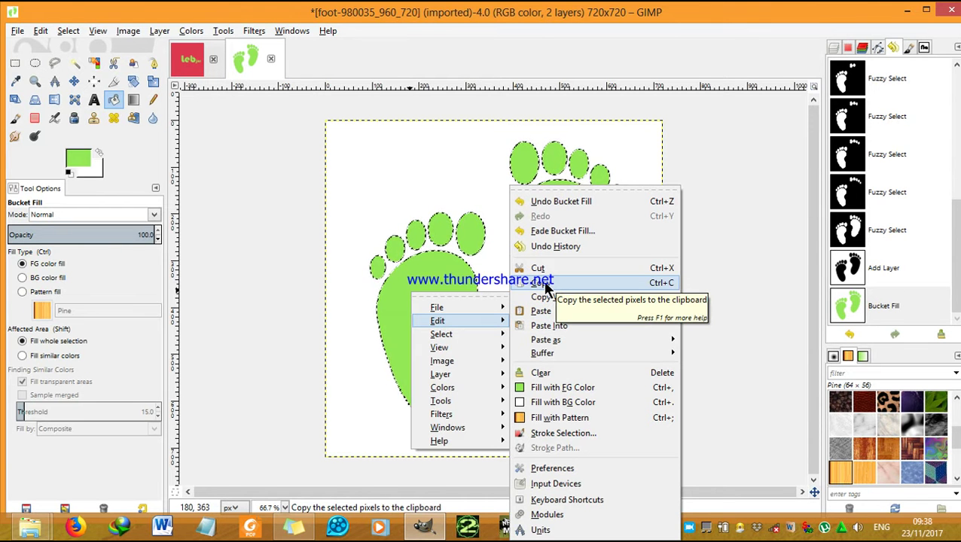
Step: Copy the green footprints and switch to the leb jnr image's layers
{"action": "left_click", "coordinate": [547, 286]}
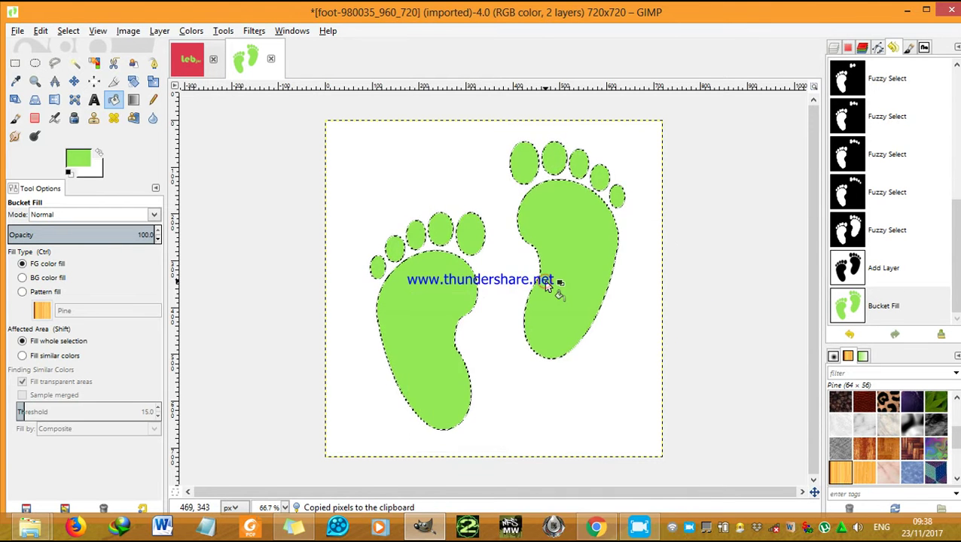
{"action": "left_click", "coordinate": [199, 65]}
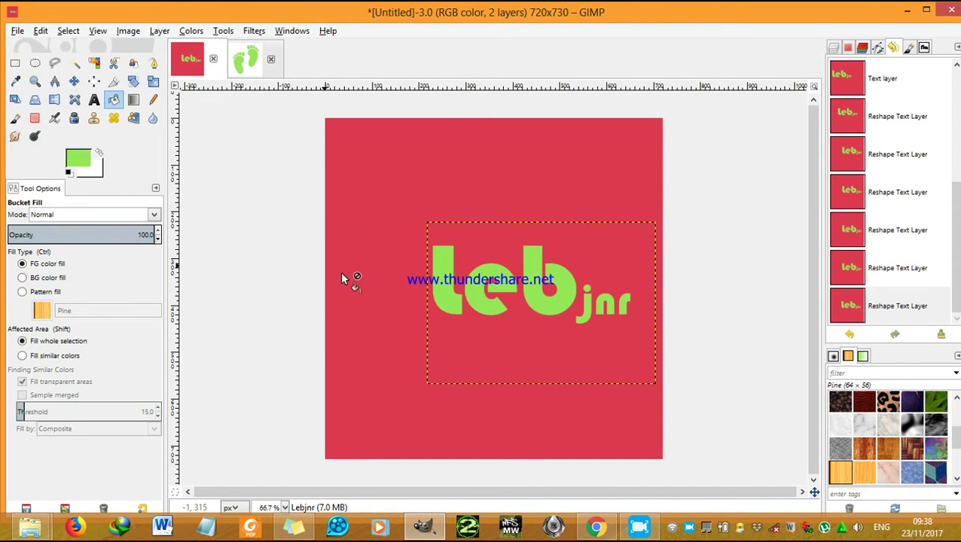
{"action": "left_click", "coordinate": [835, 48]}
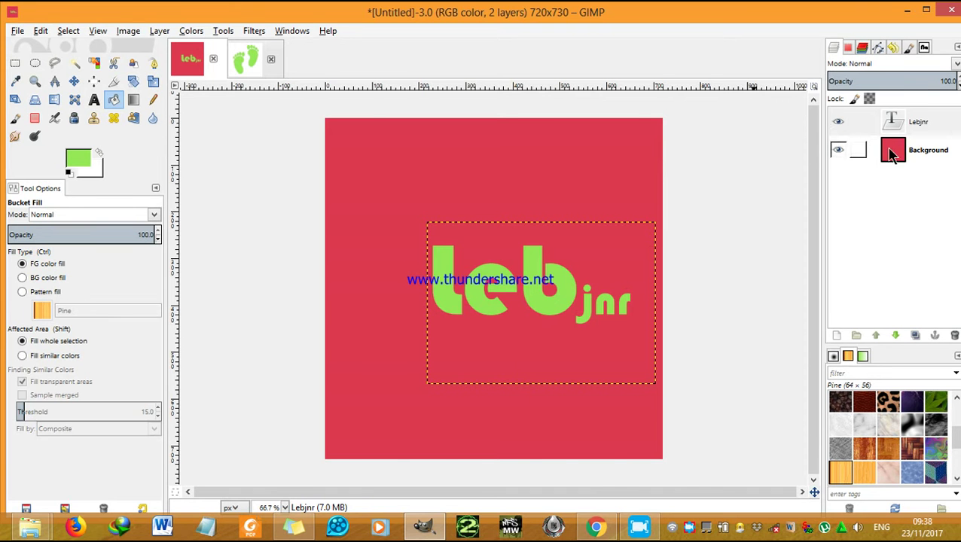
Step: Paste the green footprints onto the Background layer of the leb jnr image
{"action": "left_click", "coordinate": [916, 153]}
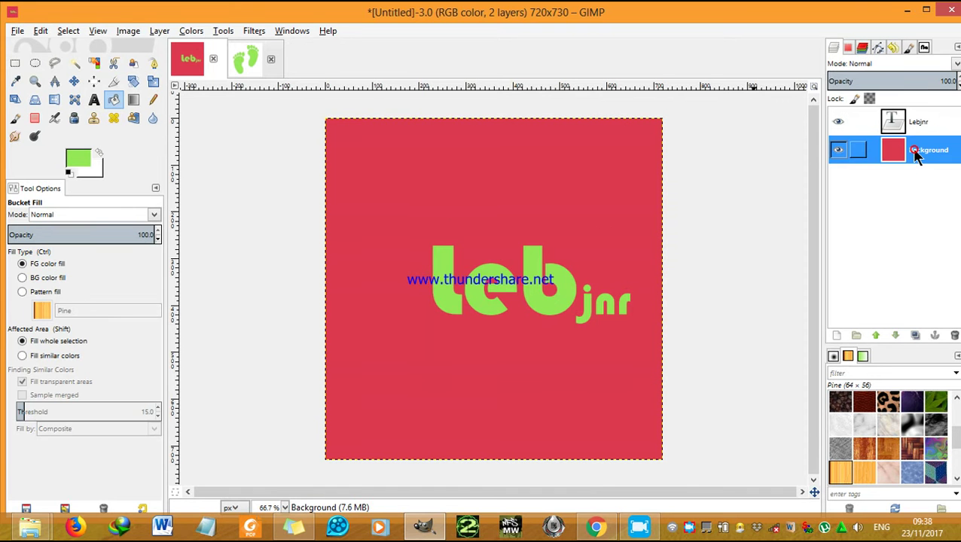
{"action": "right_click", "coordinate": [348, 259]}
{"action": "mouse_move", "coordinate": [399, 283]}
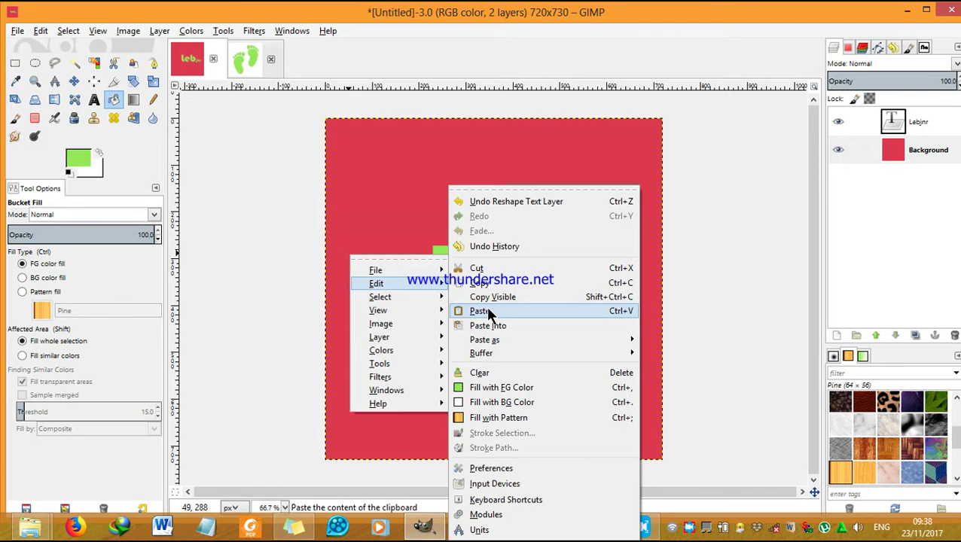
{"action": "left_click", "coordinate": [479, 311]}
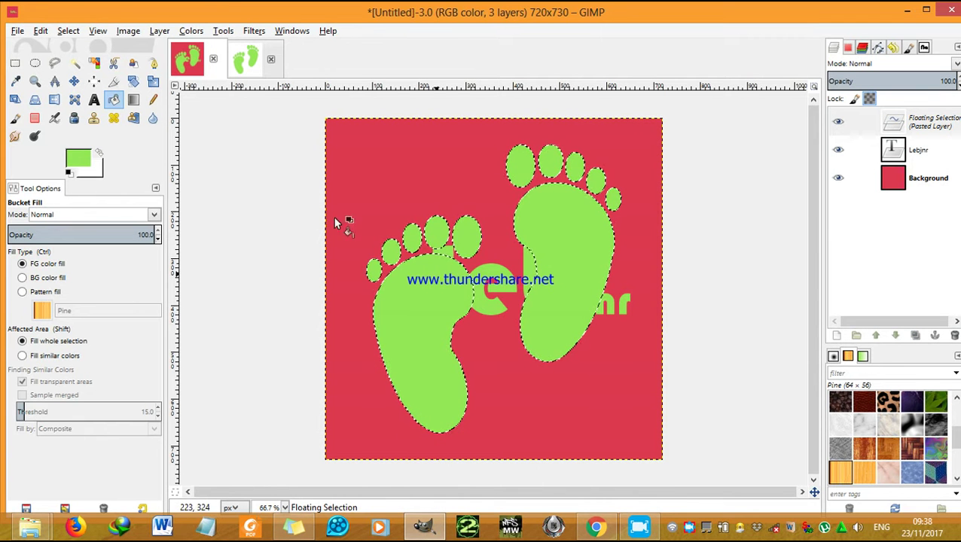
Step: Try scaling the pasted footprints, then cancel that resize
{"action": "left_click", "coordinate": [153, 81]}
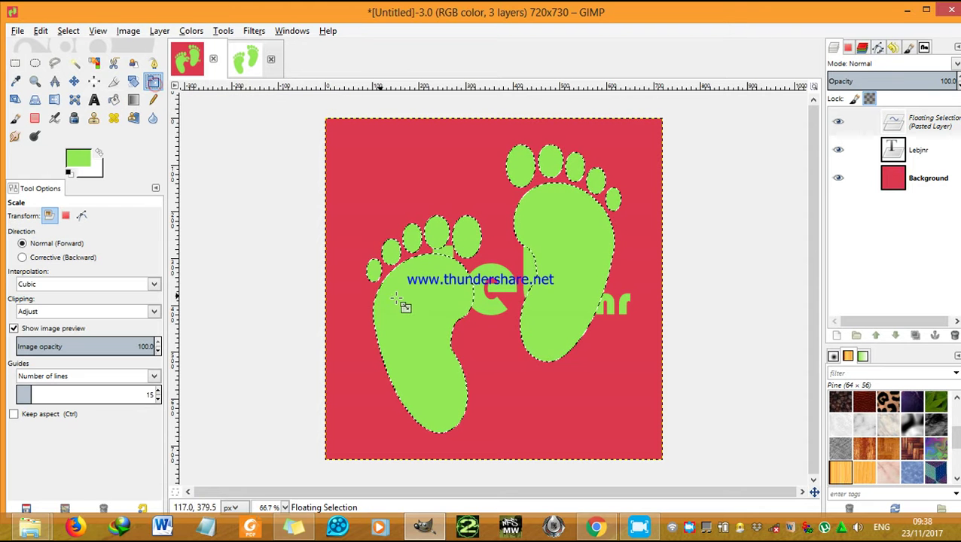
{"action": "left_click", "coordinate": [440, 299]}
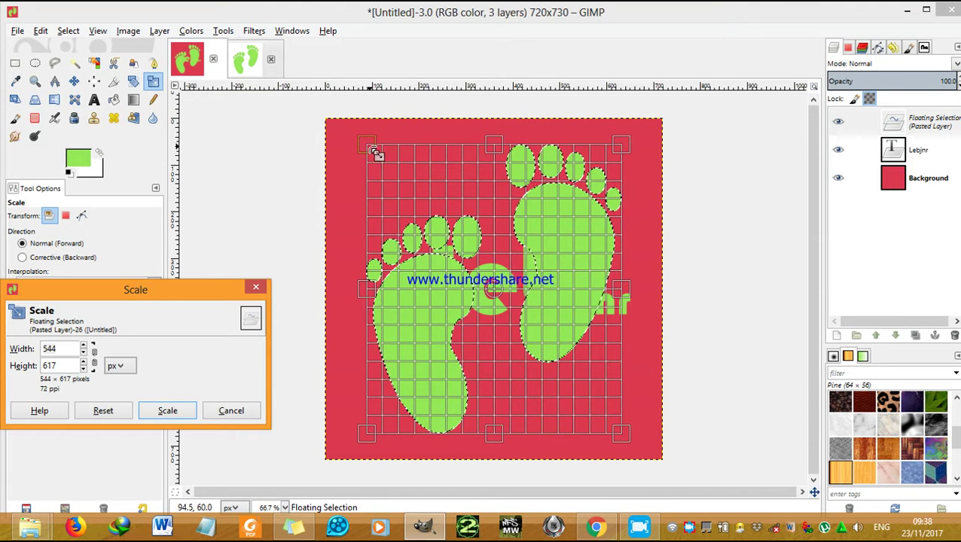
{"action": "mouse_move", "coordinate": [370, 147]}
{"action": "left_mouse_down"}
{"action": "mouse_move", "coordinate": [486, 320]}
{"action": "mouse_move", "coordinate": [443, 296]}
{"action": "mouse_move", "coordinate": [427, 264]}
{"action": "left_mouse_up"}
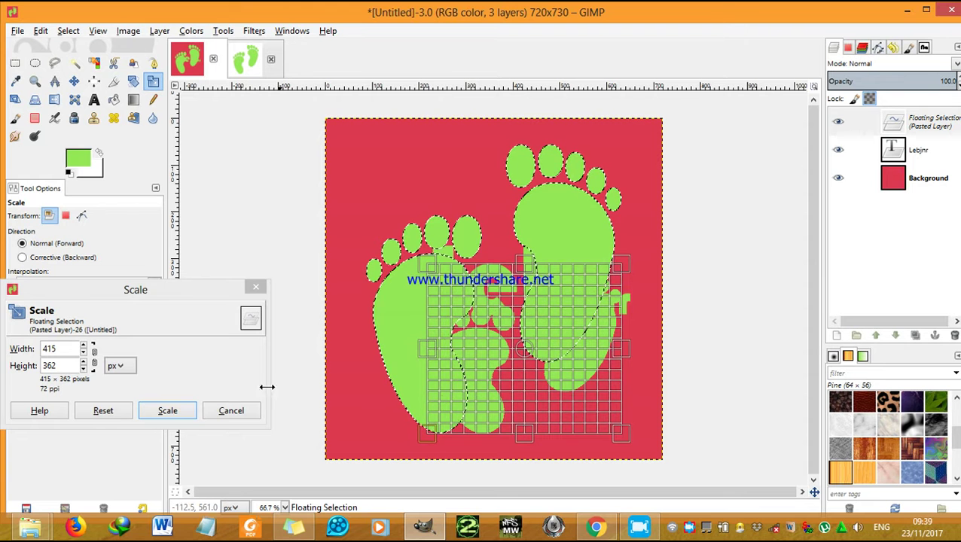
{"action": "left_click", "coordinate": [232, 410]}
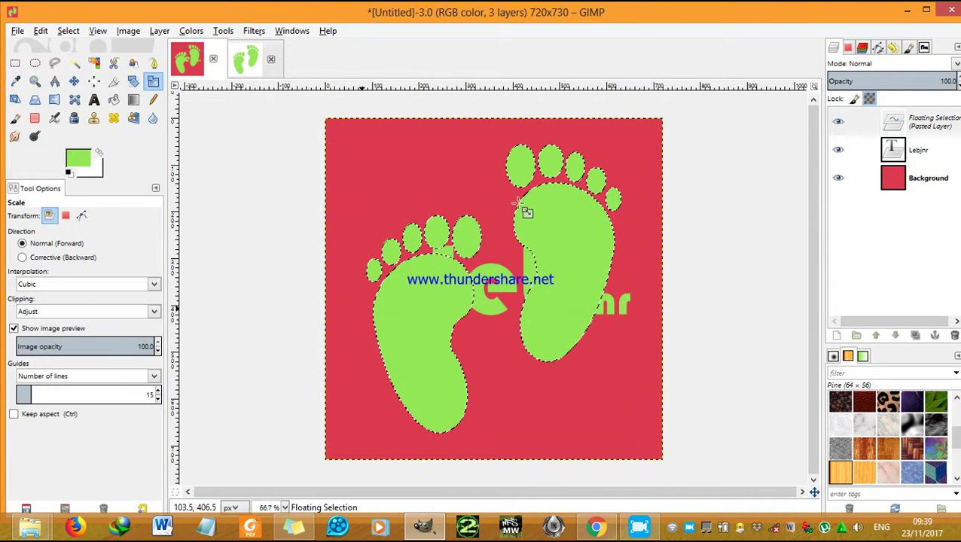
Step: Scale the footprints proportionally to 192×218 px and move them left of the text
{"action": "left_click", "coordinate": [155, 82]}
{"action": "left_click", "coordinate": [392, 296]}
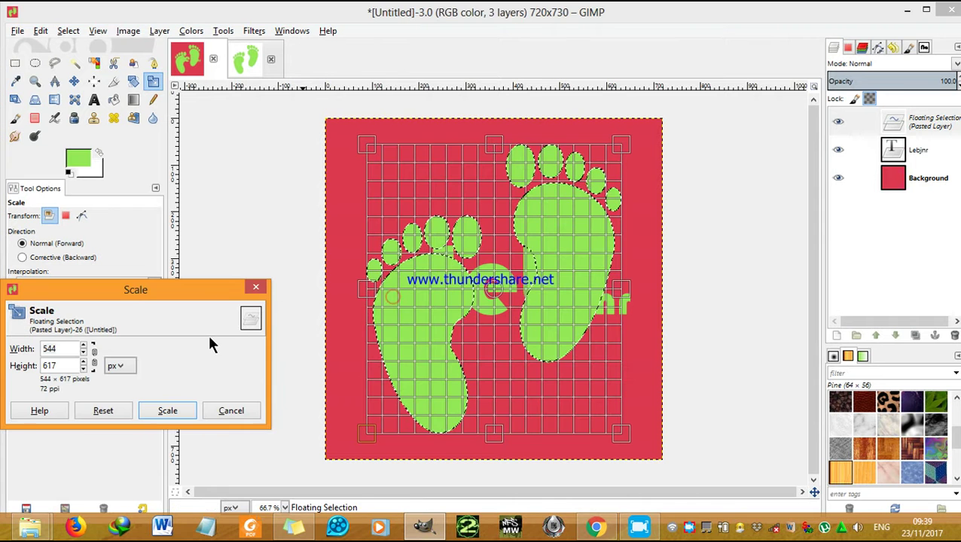
{"action": "left_click", "coordinate": [99, 359]}
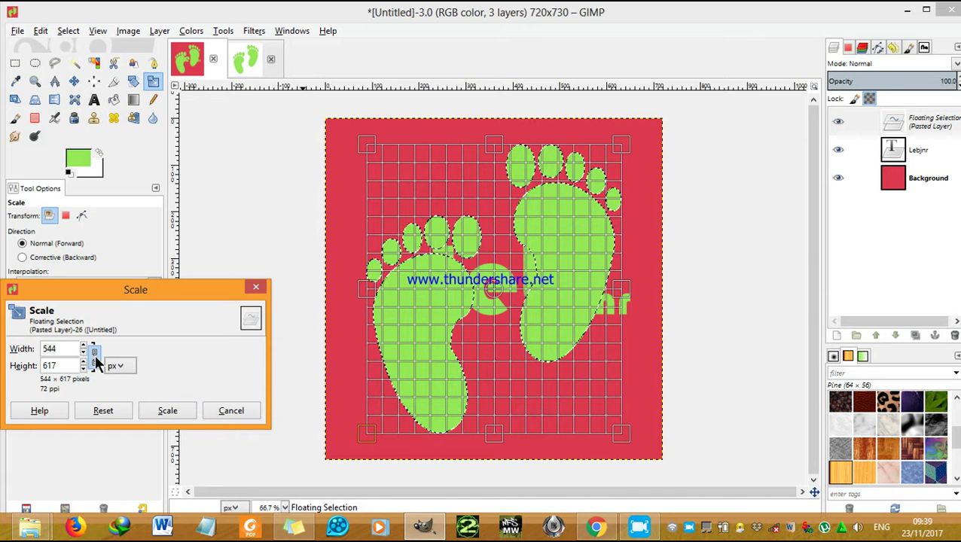
{"action": "left_click", "coordinate": [94, 357]}
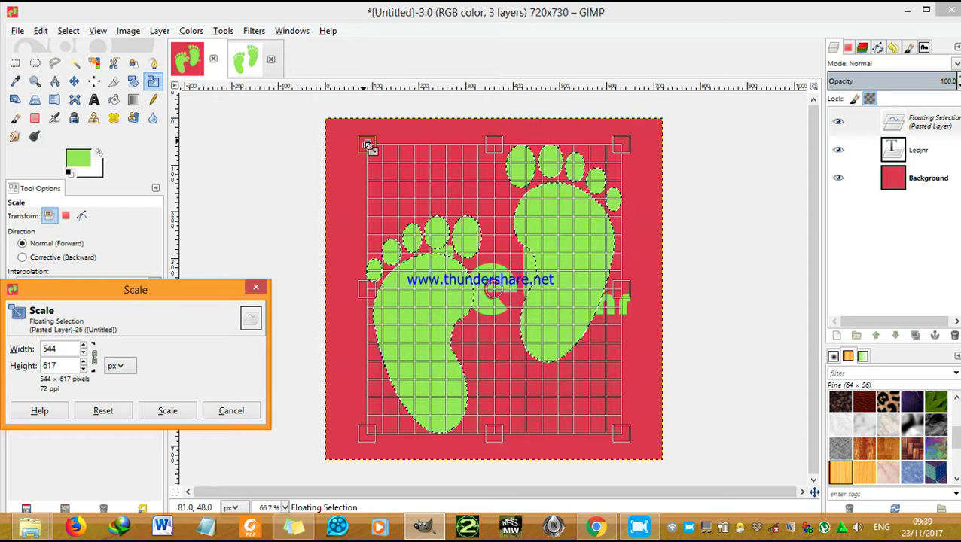
{"action": "mouse_move", "coordinate": [368, 146]}
{"action": "left_mouse_down"}
{"action": "mouse_move", "coordinate": [409, 177]}
{"action": "mouse_move", "coordinate": [520, 344]}
{"action": "left_mouse_up"}
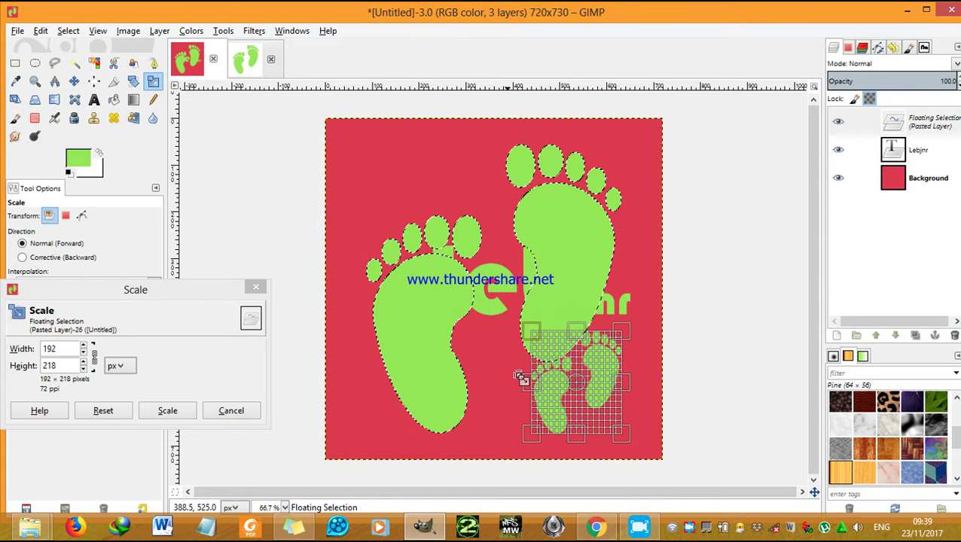
{"action": "left_click", "coordinate": [576, 385]}
{"action": "mouse_move", "coordinate": [577, 385]}
{"action": "left_mouse_down"}
{"action": "mouse_move", "coordinate": [508, 388]}
{"action": "mouse_move", "coordinate": [440, 360]}
{"action": "mouse_move", "coordinate": [387, 331]}
{"action": "mouse_move", "coordinate": [397, 291]}
{"action": "left_mouse_up"}
{"action": "left_click", "coordinate": [185, 410]}
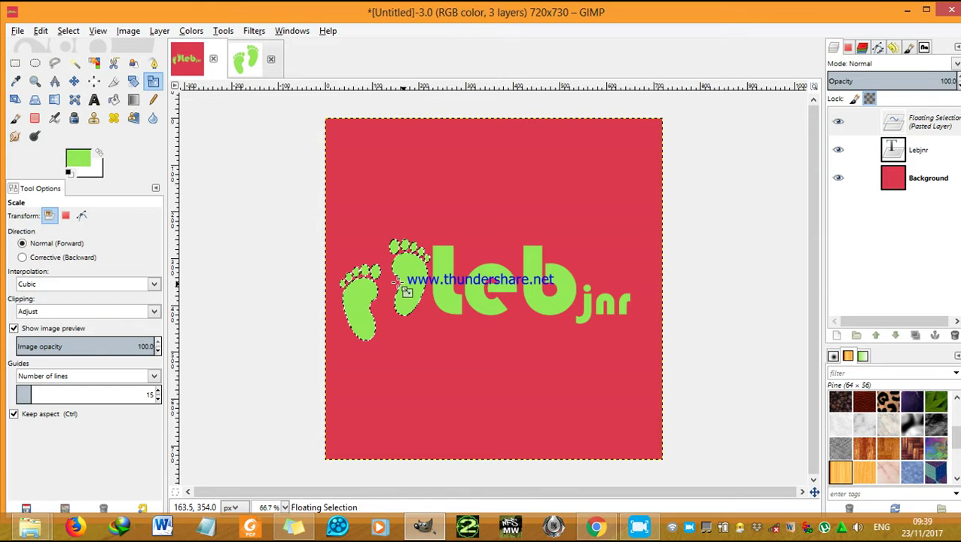
Step: Shrink the footprints slightly and move them up beside the 'leb' text
{"action": "left_click", "coordinate": [405, 291]}
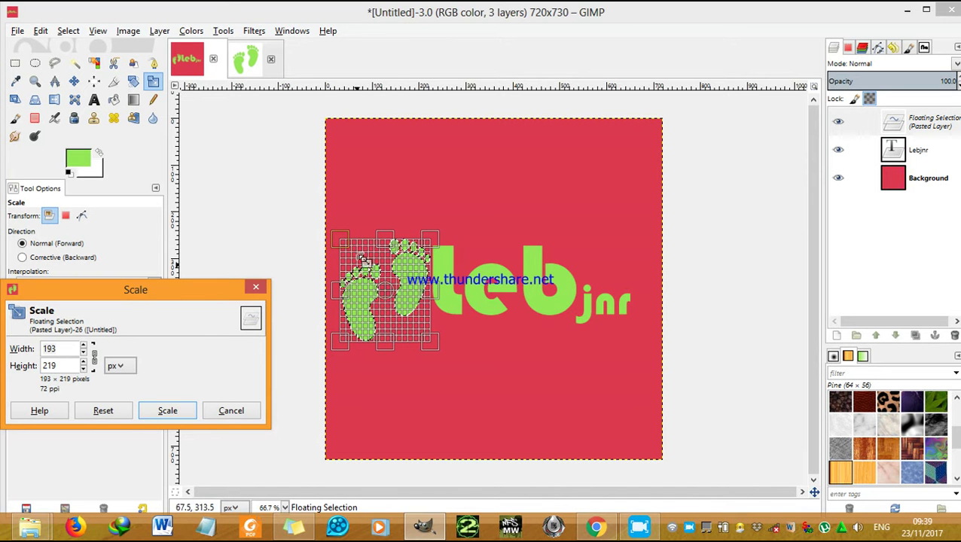
{"action": "left_click_drag", "start_coordinate": [343, 244], "coordinate": [380, 263]}
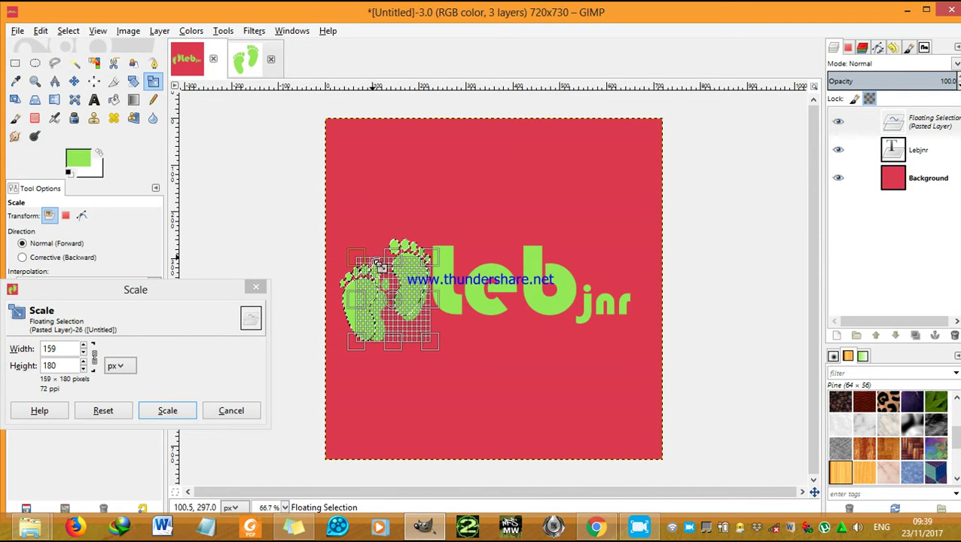
{"action": "left_click", "coordinate": [176, 407]}
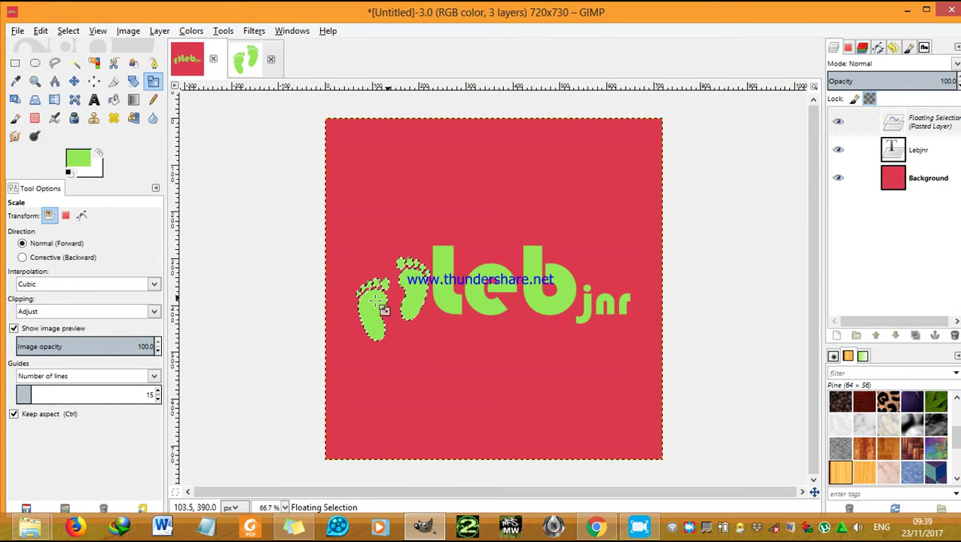
{"action": "left_click", "coordinate": [400, 304]}
{"action": "left_click_drag", "start_coordinate": [401, 313], "coordinate": [398, 283]}
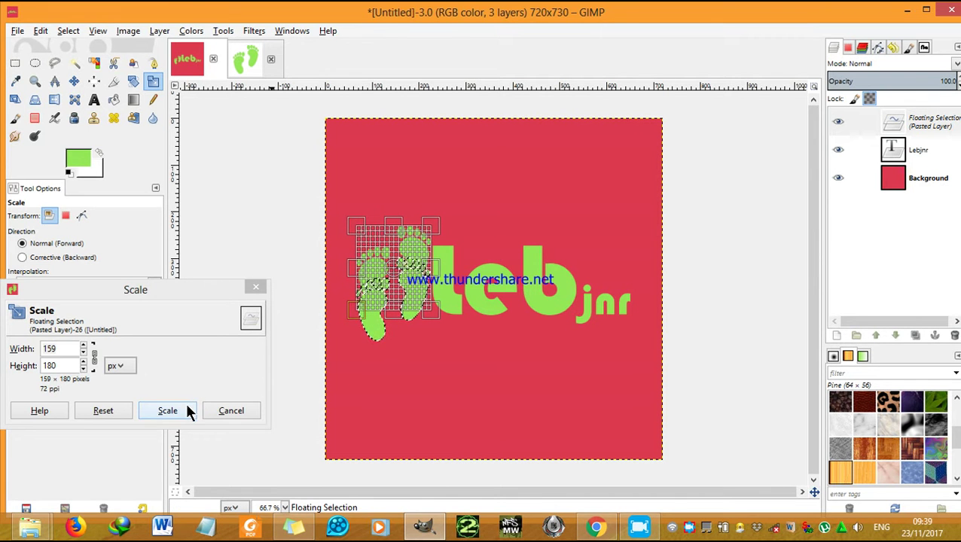
{"action": "left_click", "coordinate": [168, 410]}
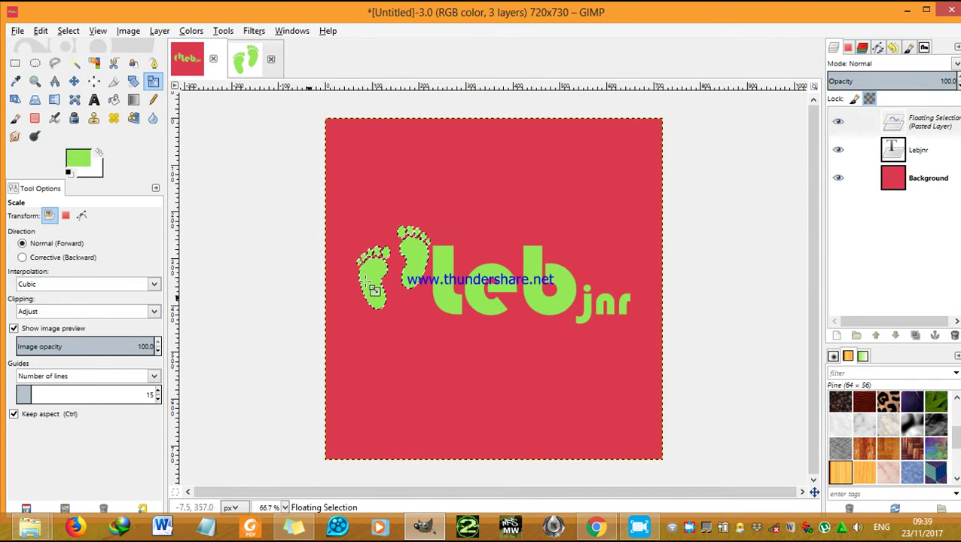
Step: Shrink the footprints to about 141×160 px, then a bit smaller and higher
{"action": "left_click", "coordinate": [398, 268]}
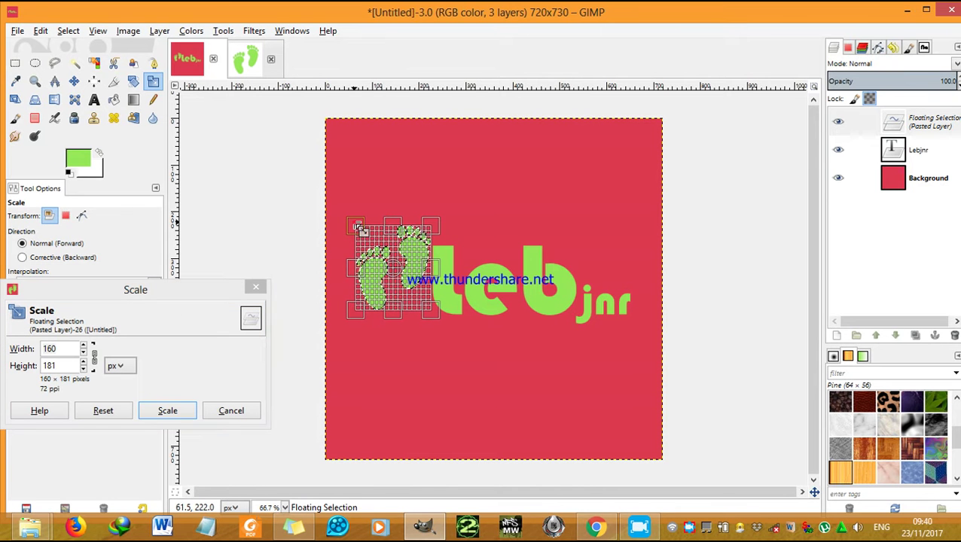
{"action": "left_click_drag", "start_coordinate": [363, 229], "coordinate": [375, 238]}
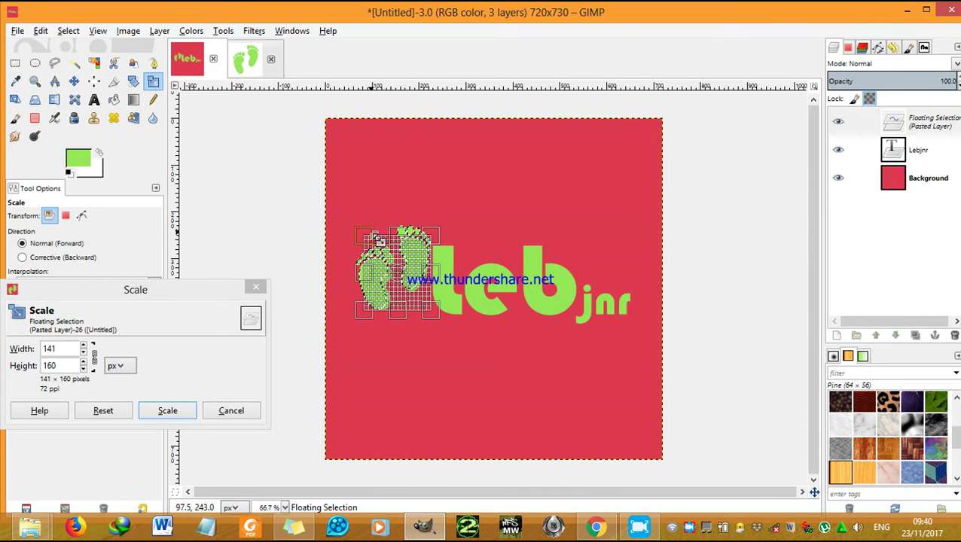
{"action": "left_click", "coordinate": [168, 410]}
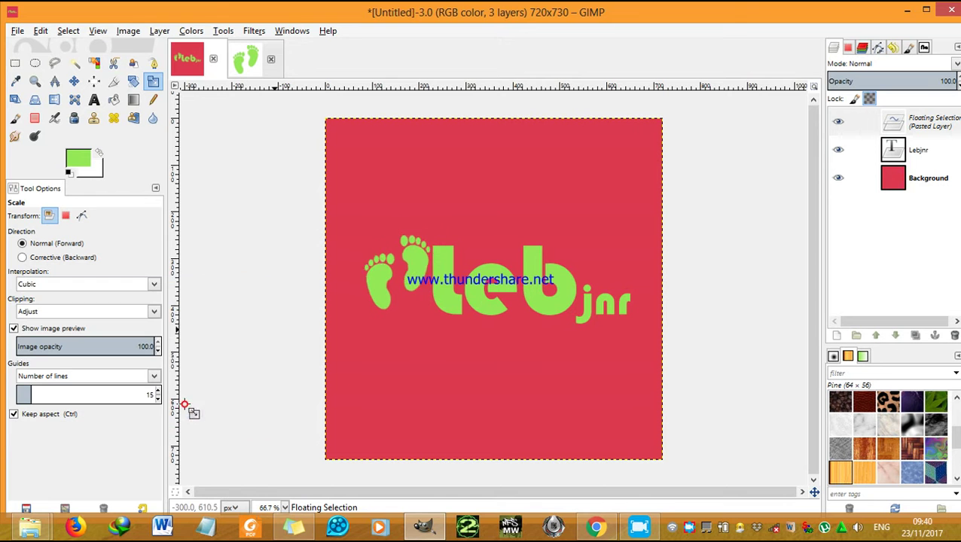
{"action": "left_click", "coordinate": [404, 295]}
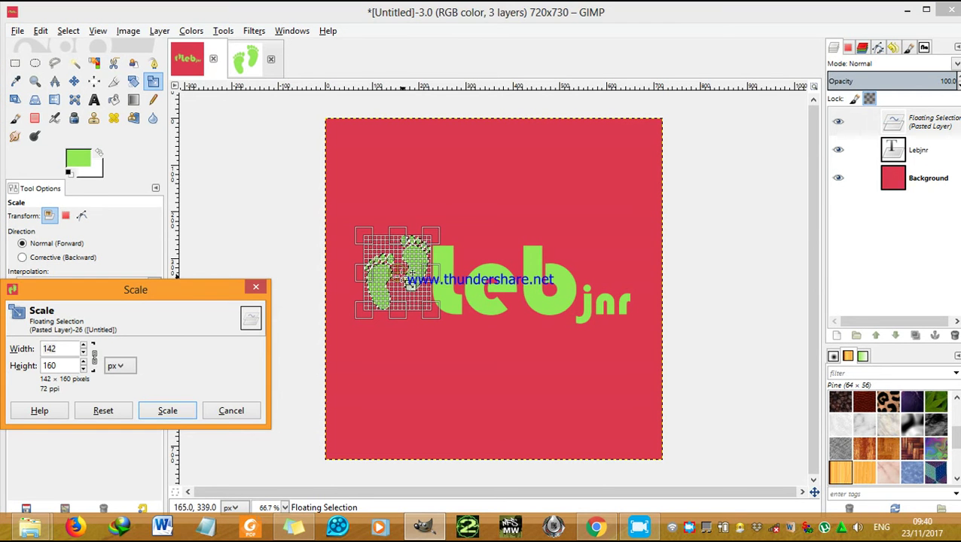
{"action": "left_click_drag", "start_coordinate": [407, 288], "coordinate": [409, 264]}
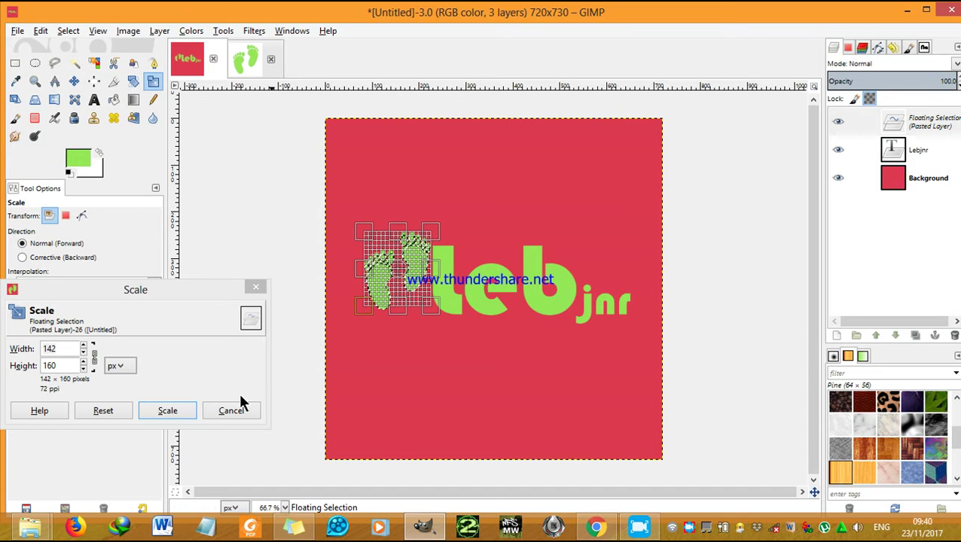
{"action": "left_click_drag", "start_coordinate": [360, 226], "coordinate": [376, 238]}
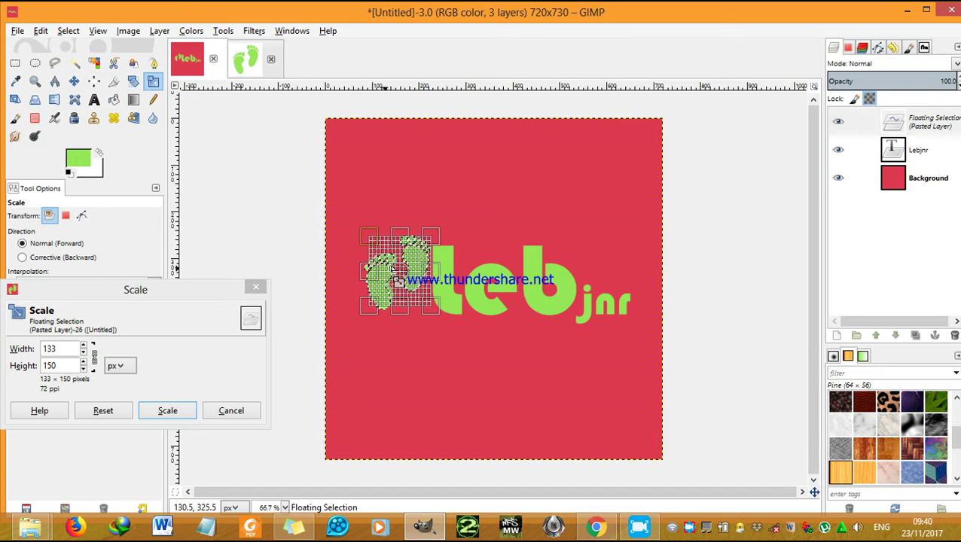
{"action": "left_click_drag", "start_coordinate": [403, 279], "coordinate": [405, 264]}
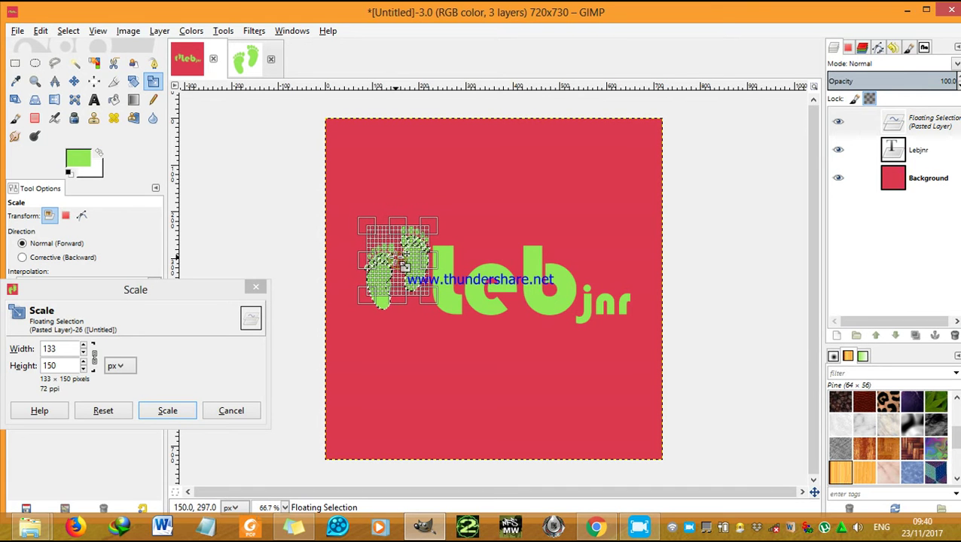
{"action": "left_click", "coordinate": [185, 410]}
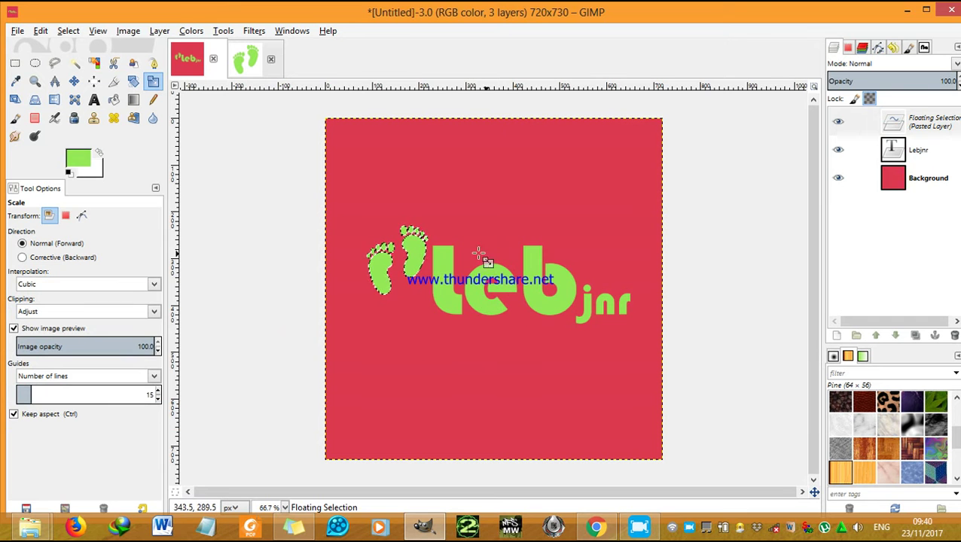
Step: Apply a final rescale of the footprints at about 134×150 px
{"action": "left_click", "coordinate": [393, 266]}
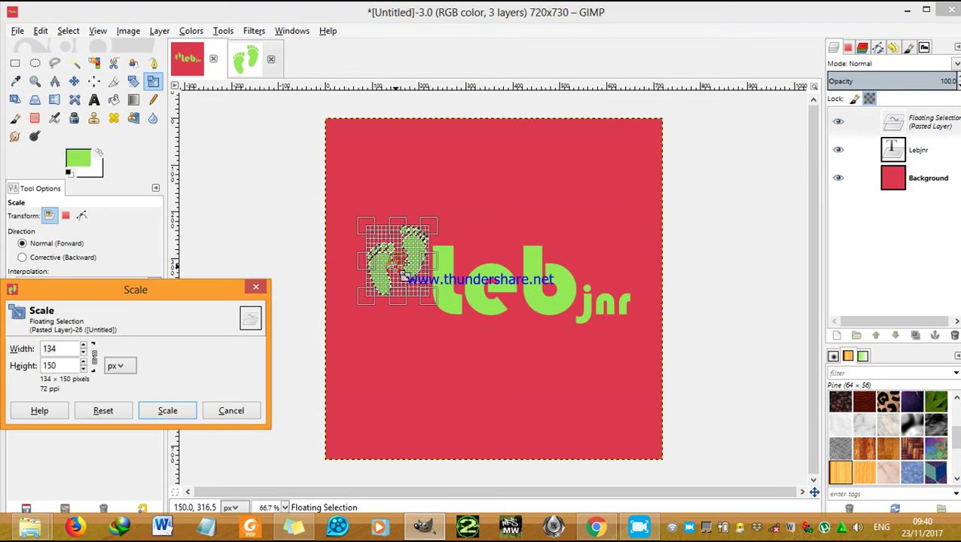
{"action": "left_click", "coordinate": [392, 258]}
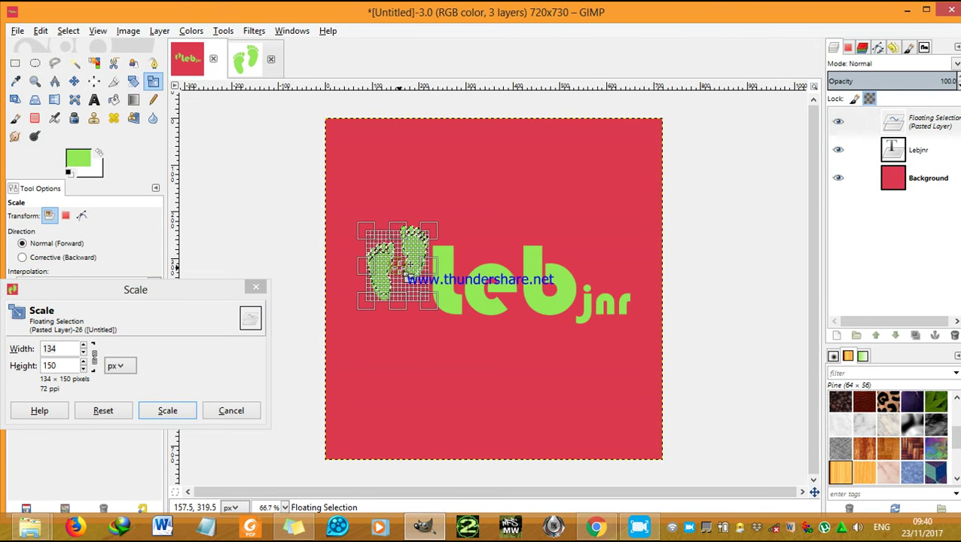
{"action": "left_click", "coordinate": [166, 412]}
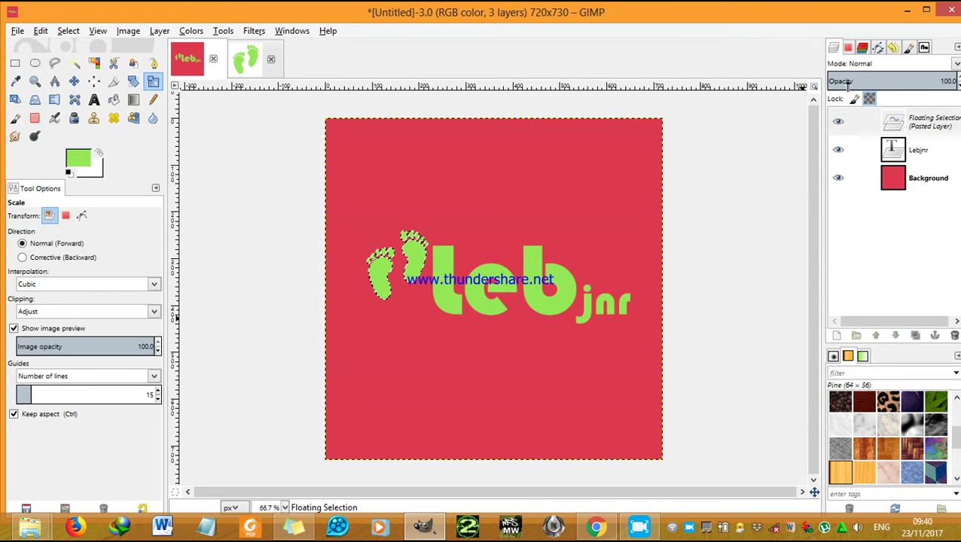
Step: Anchor the floating footprints layer onto the Background
{"action": "right_click", "coordinate": [930, 128]}
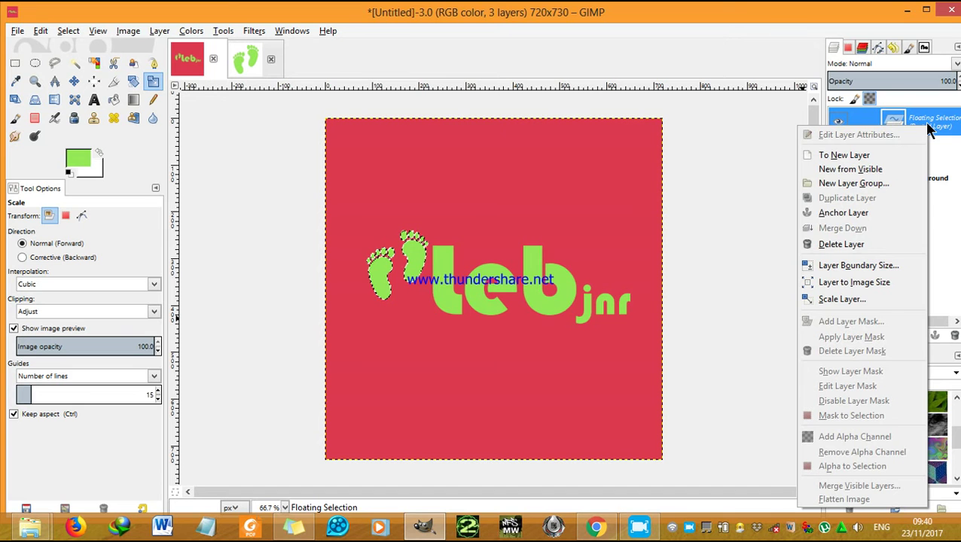
{"action": "left_click", "coordinate": [850, 212]}
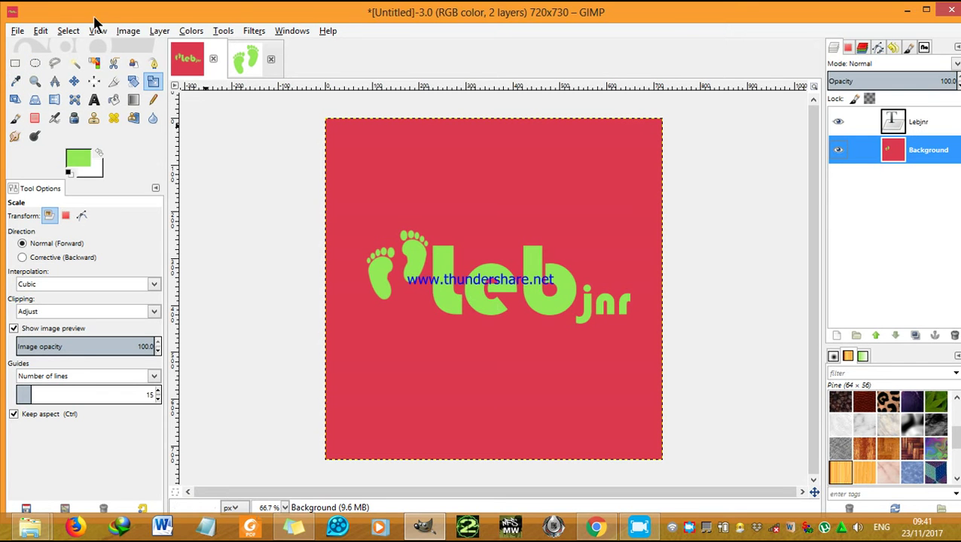
Step: Save As to the Desktop, naming the file Leb-jnr-dt-background.xcf
{"action": "left_click", "coordinate": [17, 30]}
{"action": "mouse_move", "coordinate": [41, 31]}
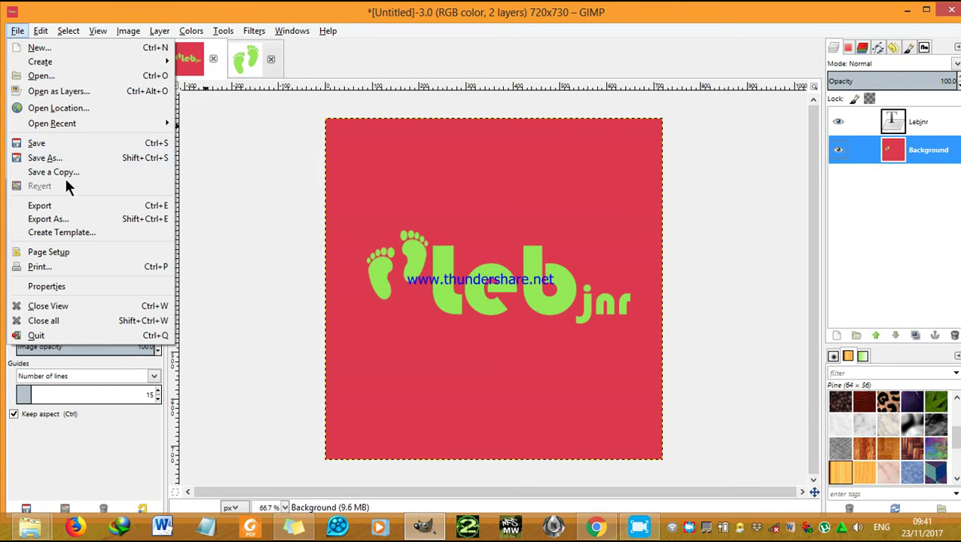
{"action": "left_click", "coordinate": [91, 159]}
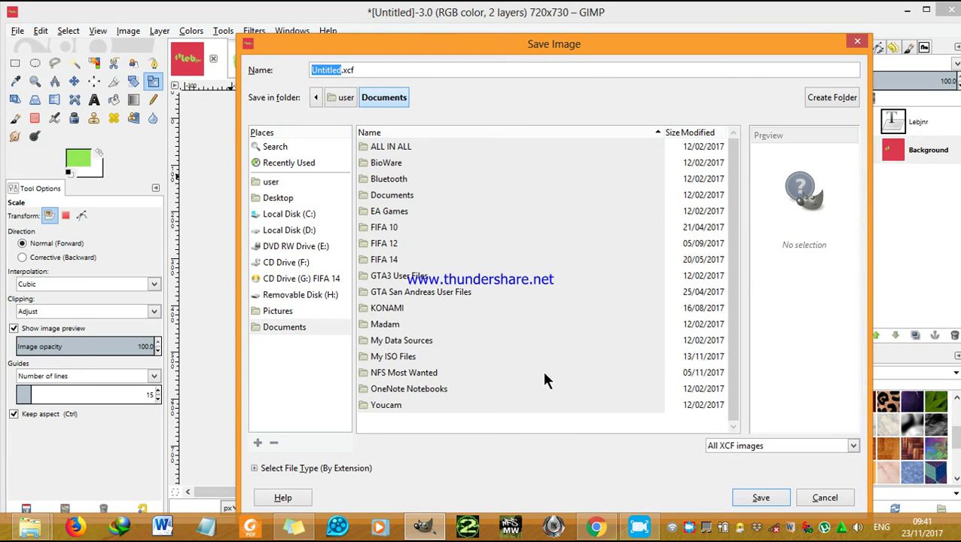
{"action": "left_click", "coordinate": [286, 196]}
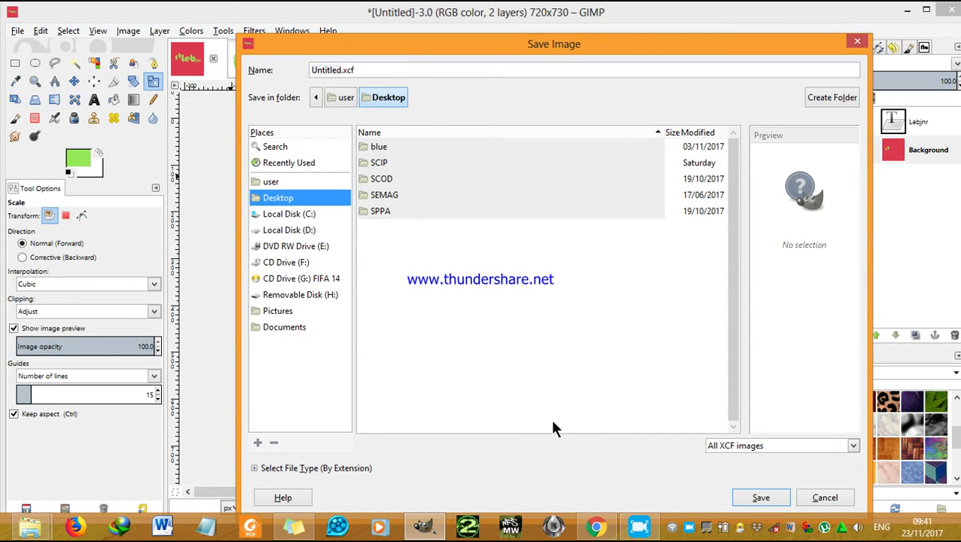
{"action": "left_click", "coordinate": [340, 69]}
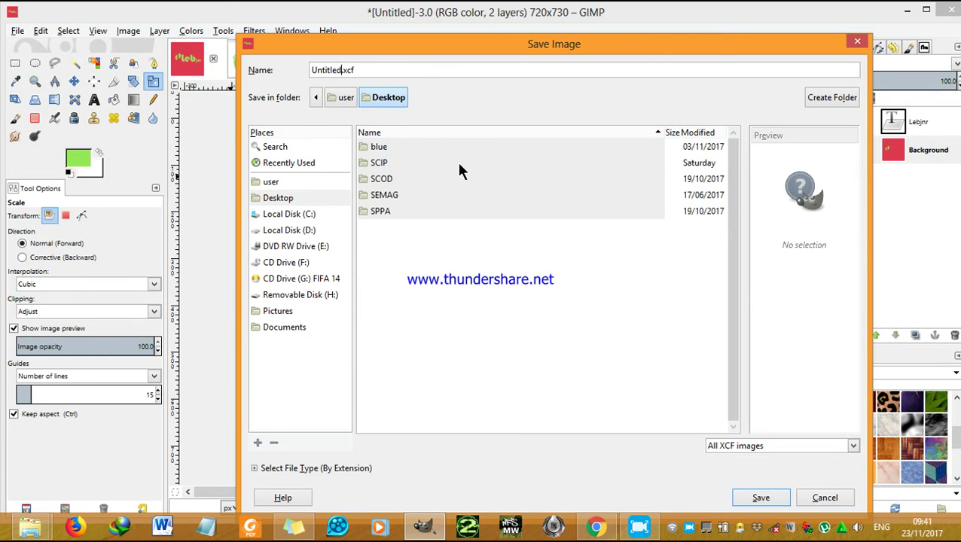
{"action": "key", "text": "BackSpace"}
{"action": "key", "text": "BackSpace"}
{"action": "key", "text": "BackSpace"}
{"action": "key", "text": "BackSpace"}
{"action": "type", "text": "Le"}
{"action": "type", "text": "b"}
{"action": "type", "text": "-"}
{"action": "type", "text": "jnr"}
{"action": "type", "text": "-"}
{"action": "type", "text": "d"}
{"action": "type", "text": "t"}
{"action": "type", "text": "-ba"}
{"action": "type", "text": "ckground"}
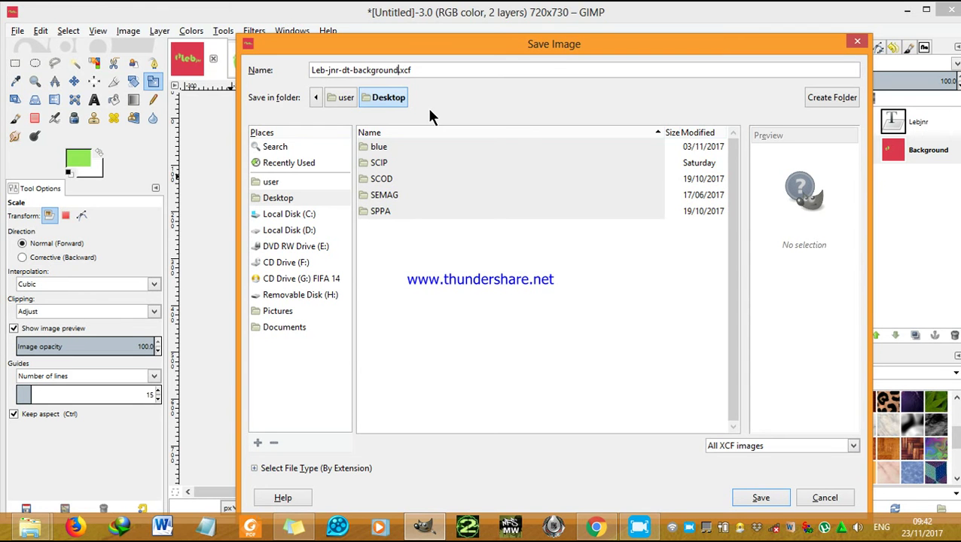
{"action": "left_click_drag", "start_coordinate": [397, 70], "coordinate": [312, 70]}
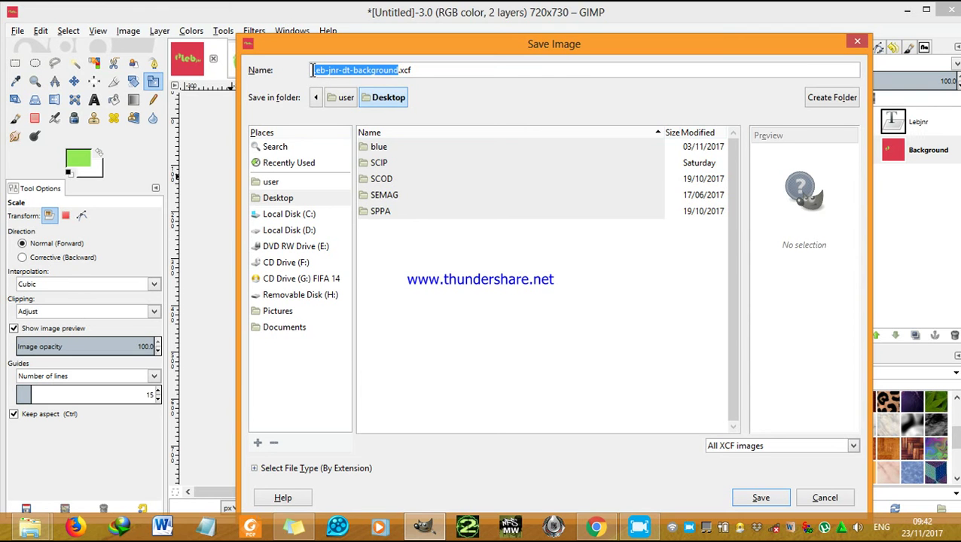
{"action": "right_click", "coordinate": [313, 70]}
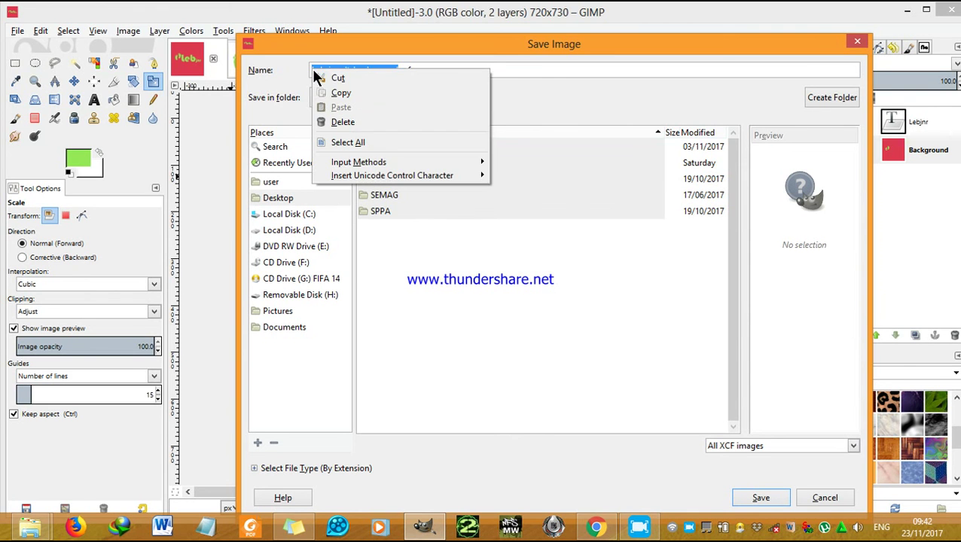
{"action": "left_click", "coordinate": [341, 93]}
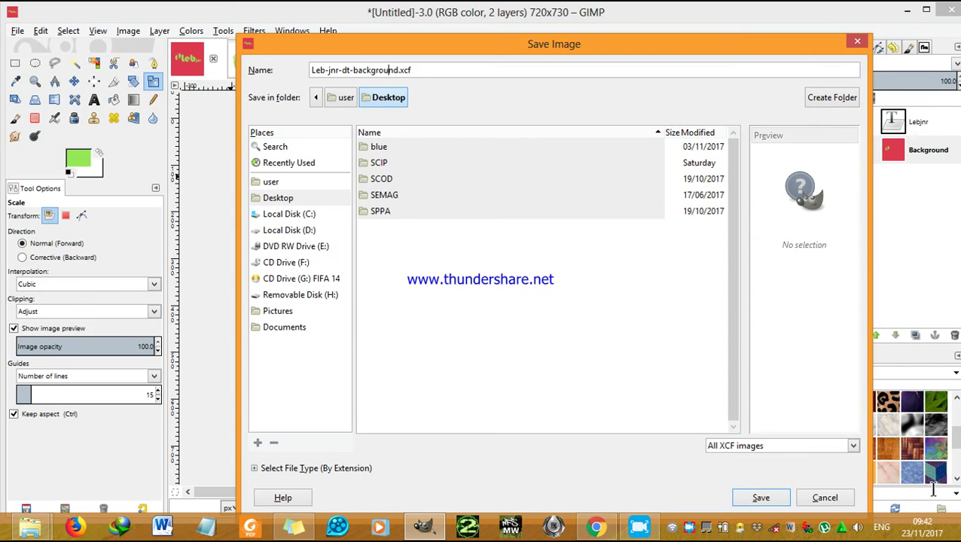
{"action": "left_click", "coordinate": [762, 497]}
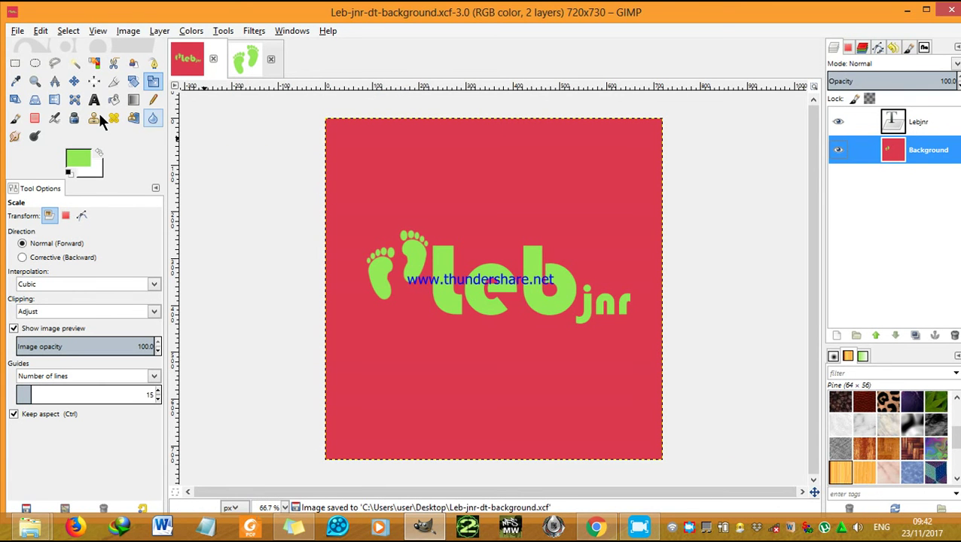
Step: Export as Leb-jnr-dt-background.jpg, replacing the png extension, with JPEG quality 100
{"action": "left_click", "coordinate": [17, 31]}
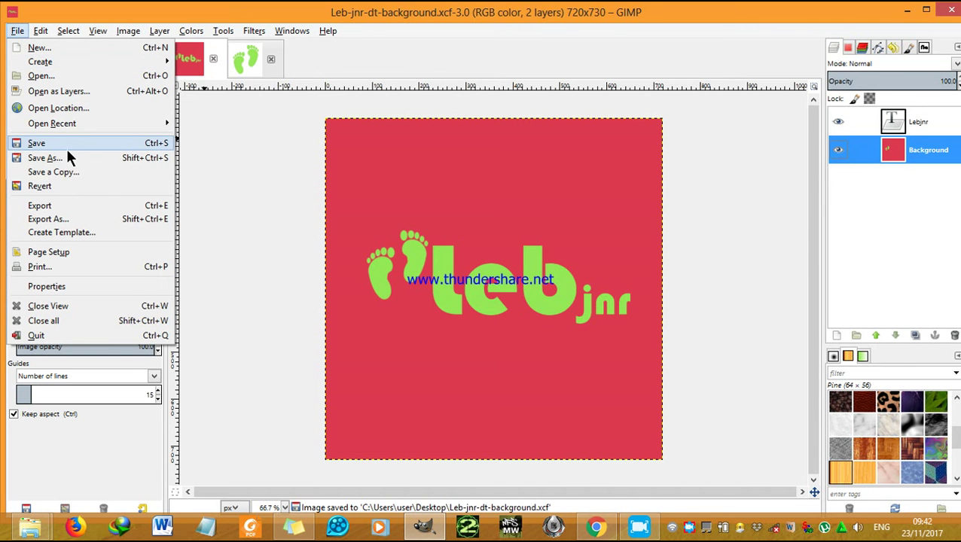
{"action": "left_click", "coordinate": [107, 219]}
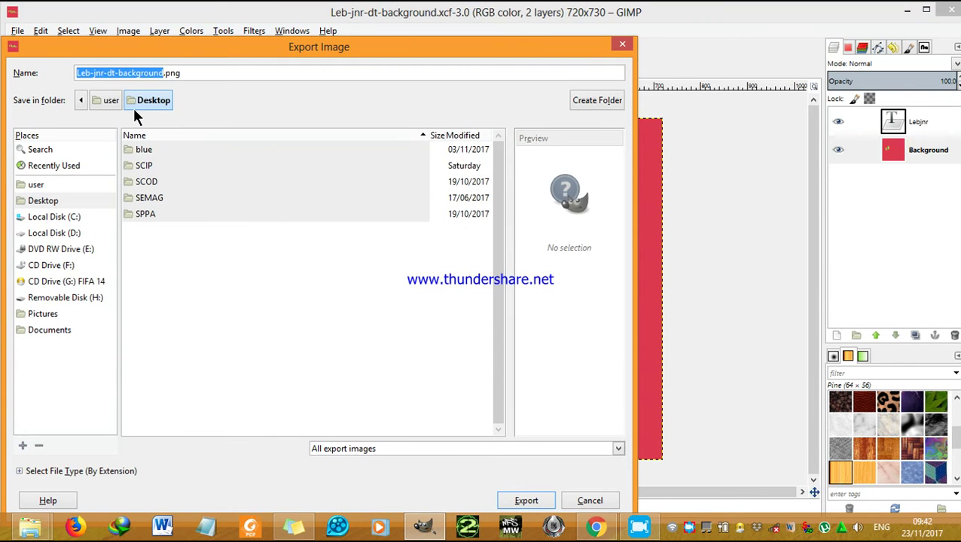
{"action": "left_click", "coordinate": [197, 74]}
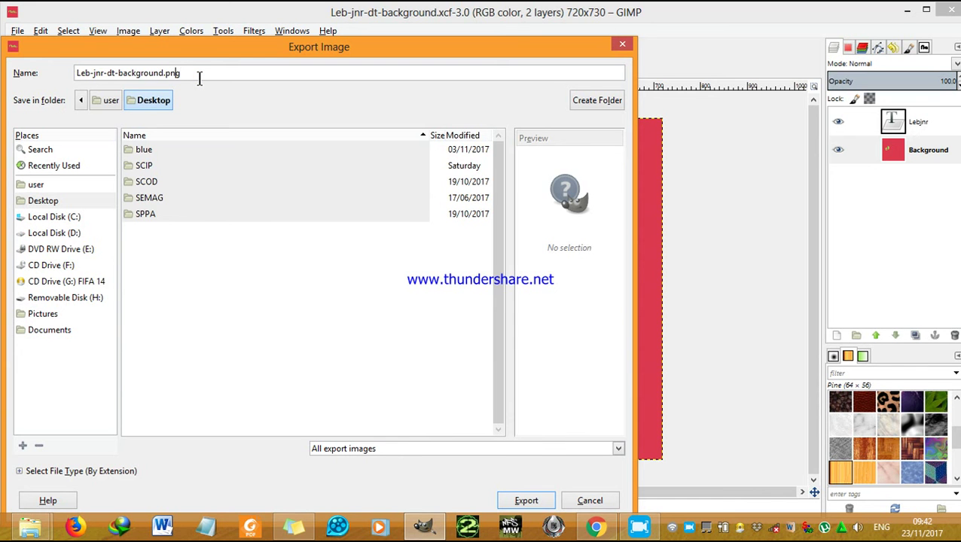
{"action": "key", "text": "BackSpace"}
{"action": "key", "text": "BackSpace"}
{"action": "key", "text": "BackSpace"}
{"action": "type", "text": "jpg"}
{"action": "left_click", "coordinate": [547, 506]}
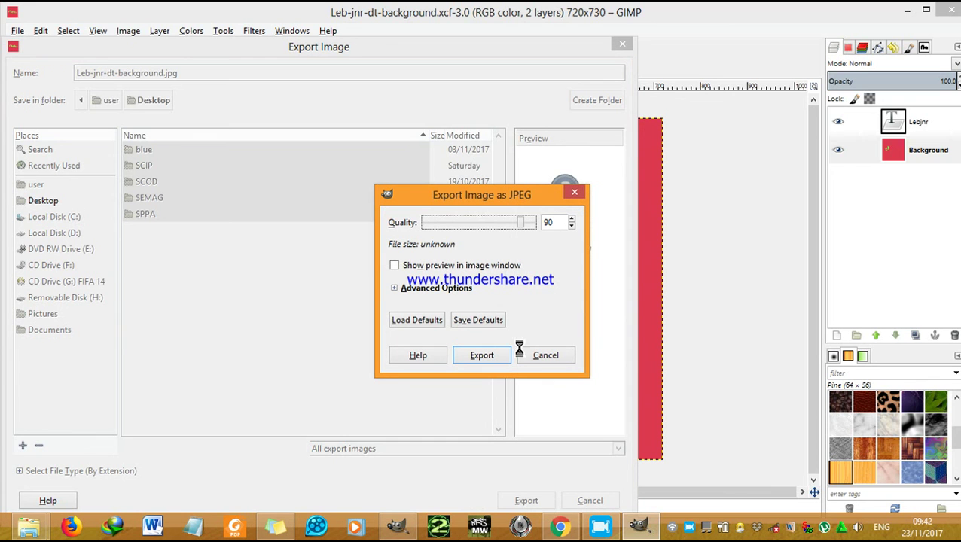
{"action": "left_click_drag", "start_coordinate": [519, 223], "coordinate": [535, 222]}
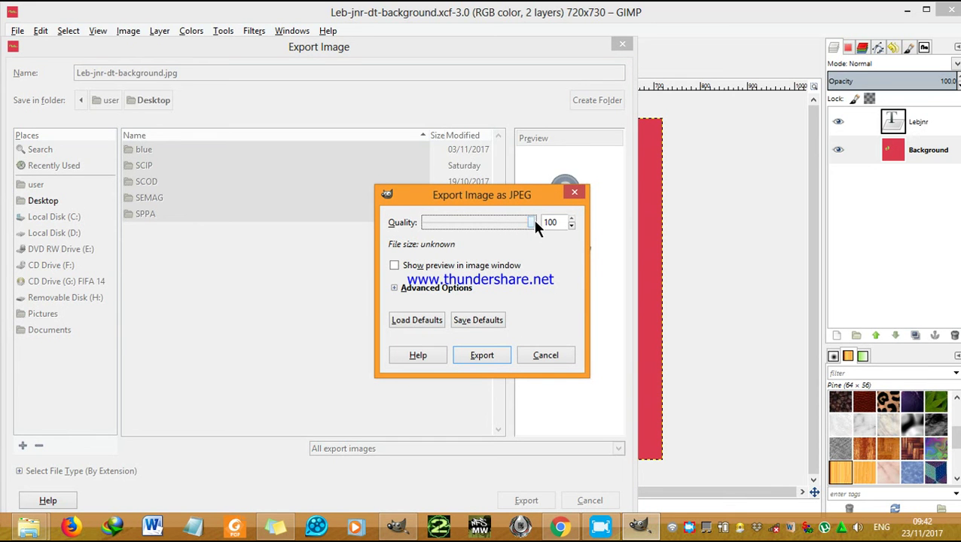
{"action": "left_click", "coordinate": [496, 357]}
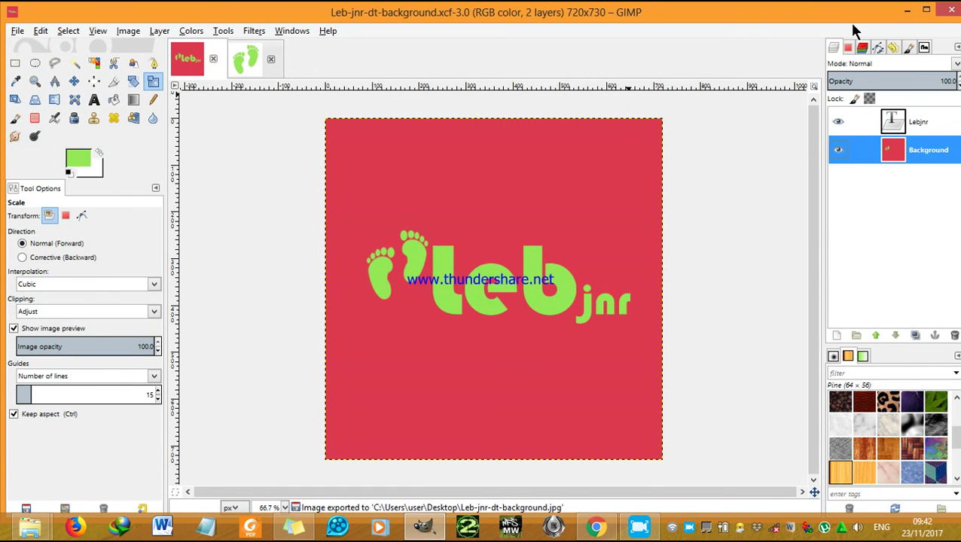
Step: Preview the exported Leb-jnr-dt-background JPEG from the desktop in Windows Photo Viewer, then close it
{"action": "left_click", "coordinate": [907, 14]}
{"action": "left_click", "coordinate": [904, 13]}
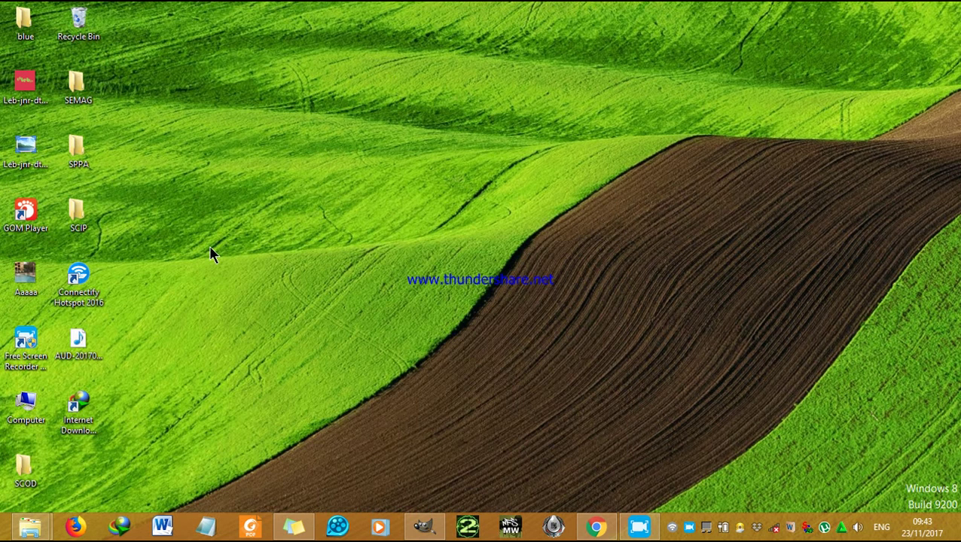
{"action": "left_click", "coordinate": [26, 84]}
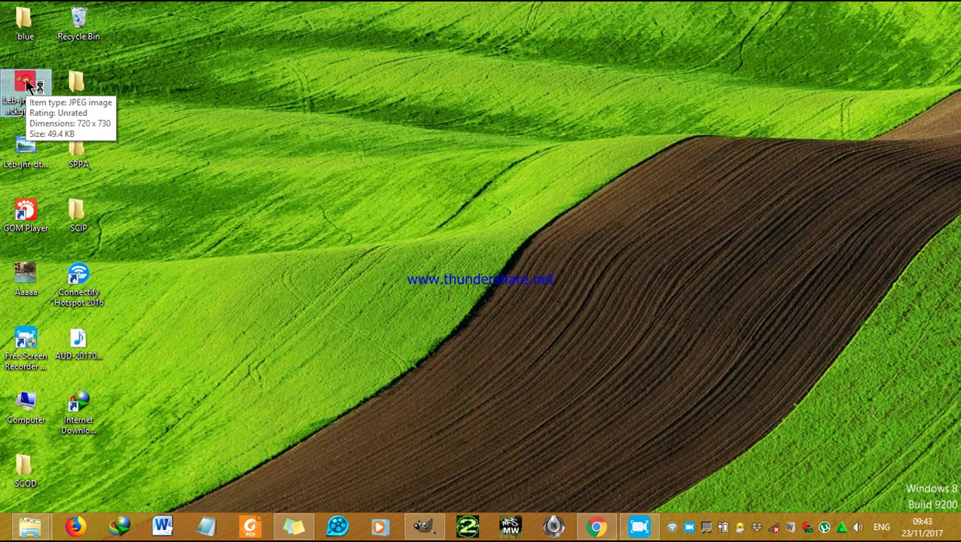
{"action": "double_click", "coordinate": [25, 84]}
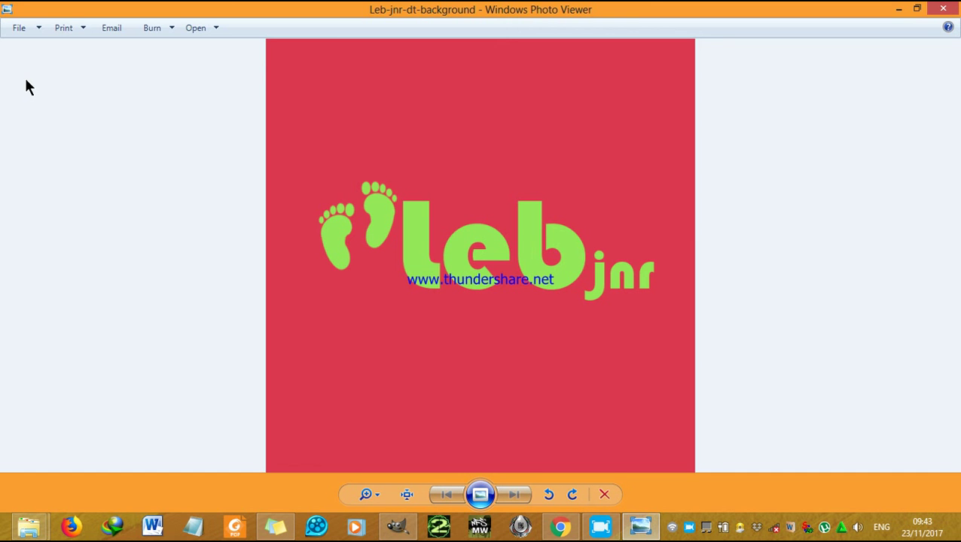
{"action": "left_click", "coordinate": [942, 11]}
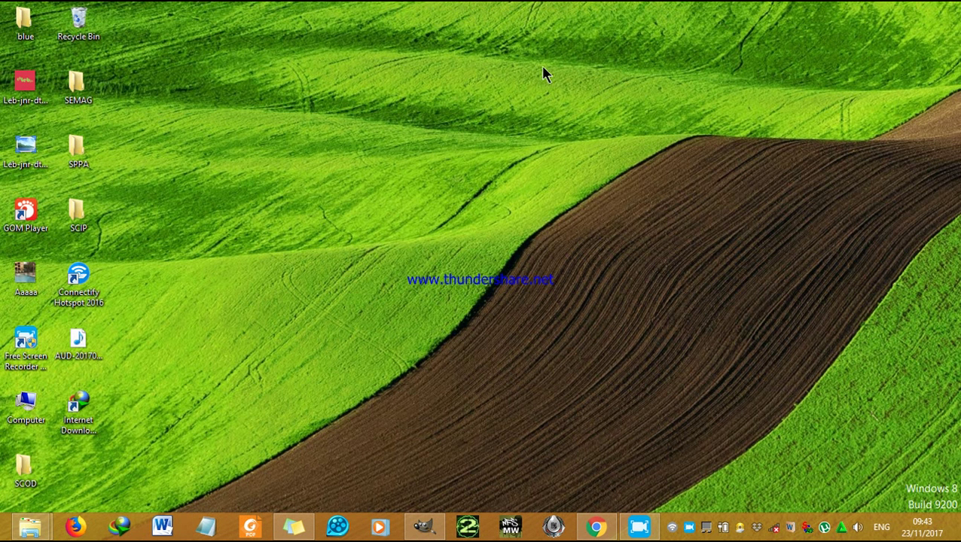